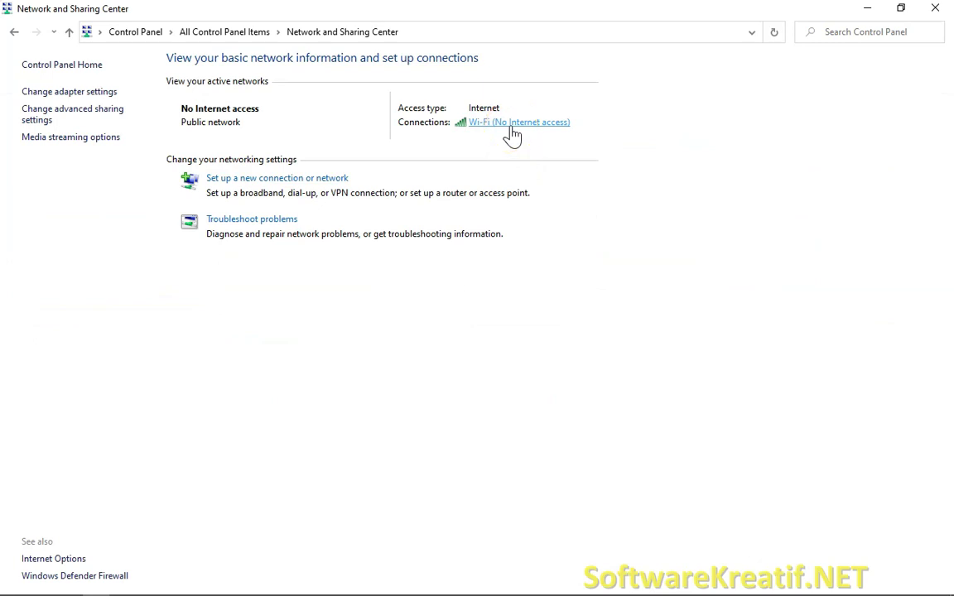
# - Open the Wi-Fi connection's TCP/IPv4 properties and switch to a manually specified IP address
pyautogui.click(511, 128)
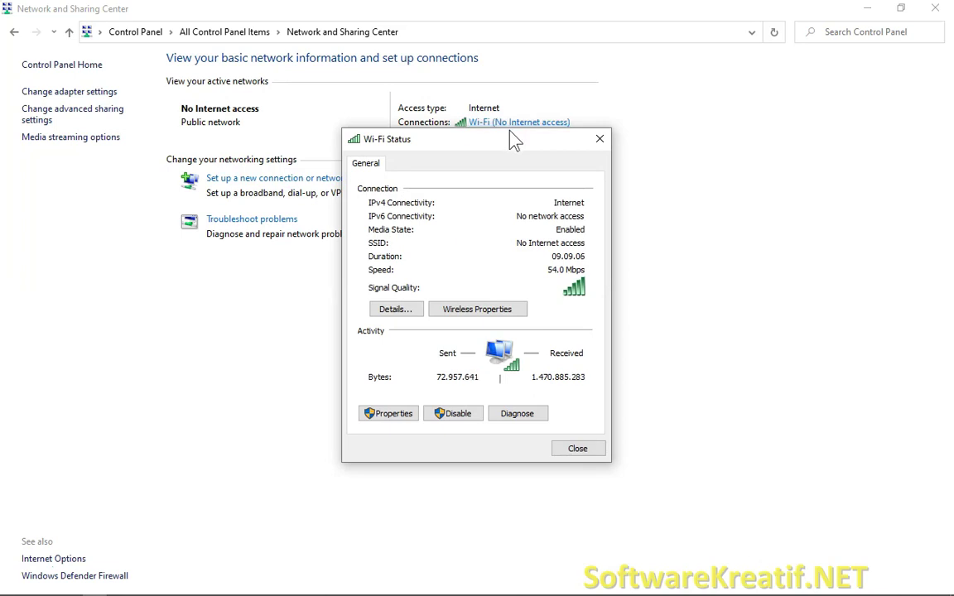
pyautogui.click(510, 138)
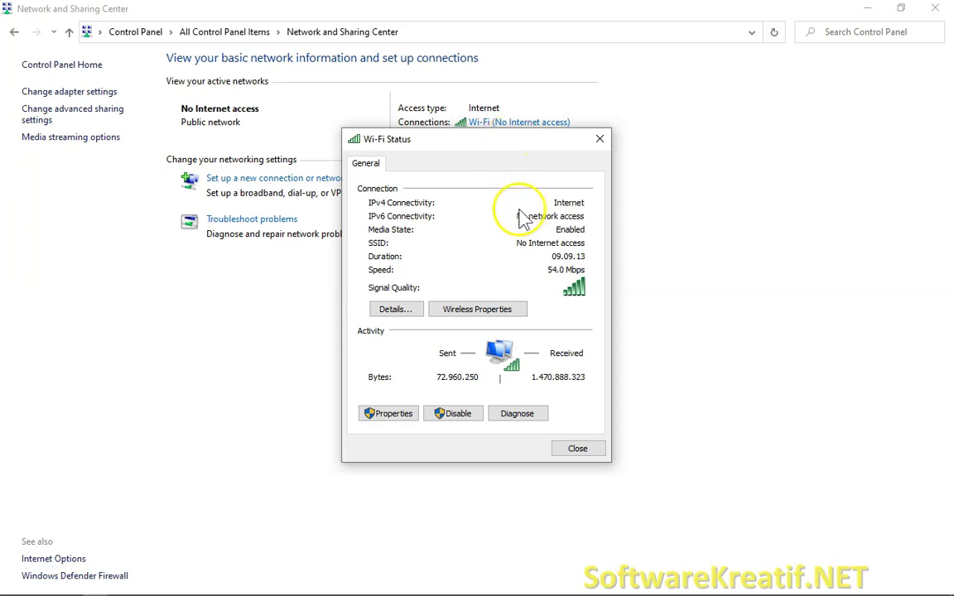
pyautogui.click(388, 419)
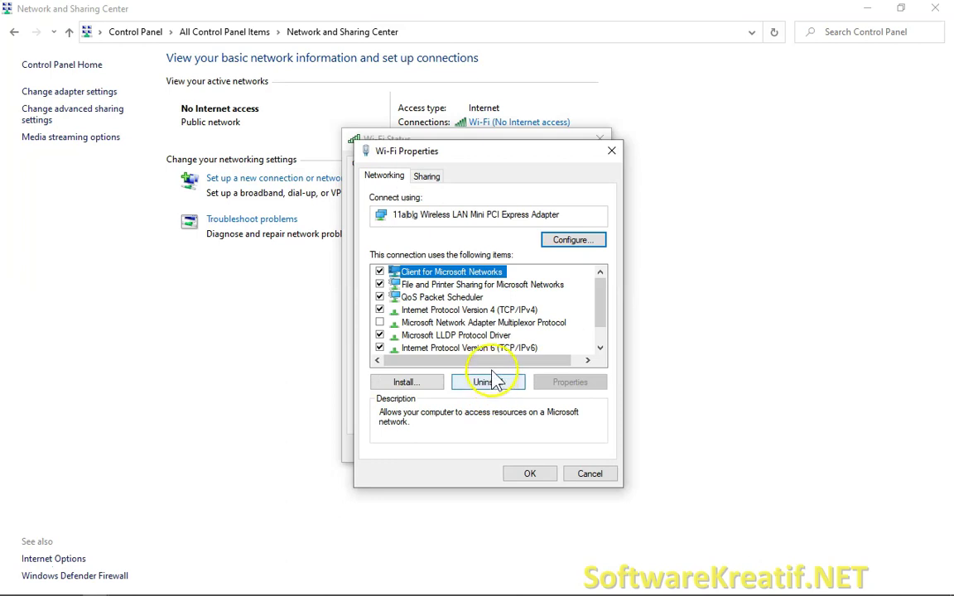
pyautogui.click(491, 311)
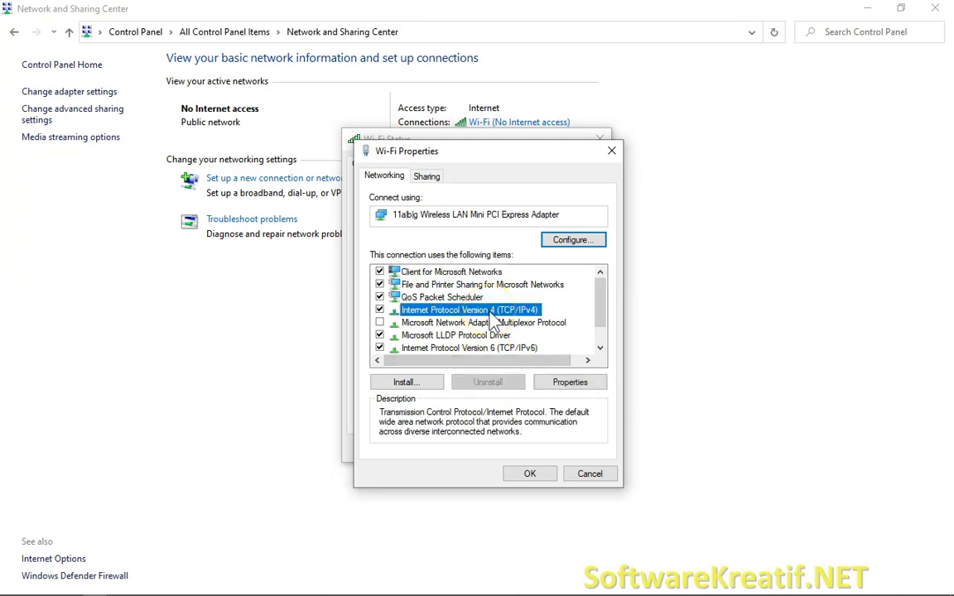
pyautogui.click(569, 383)
pyautogui.click(407, 316)
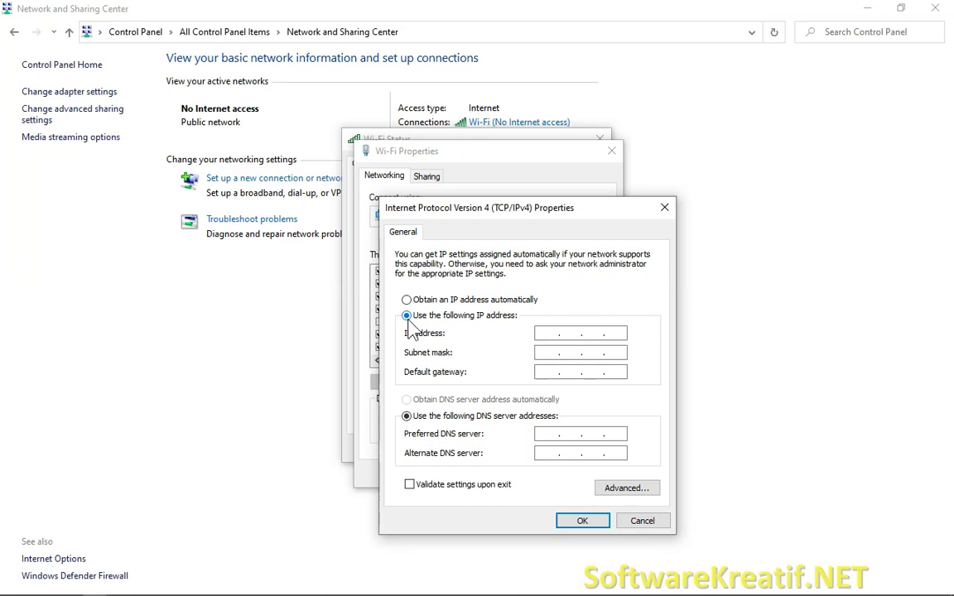
# - Enter static IP 192.168.0.101, subnet mask 255.255.255.0 and default gateway 192.168.0.1
pyautogui.click(563, 333)
pyautogui.write('192 . 168 . 0 .')
pyautogui.click(617, 333)
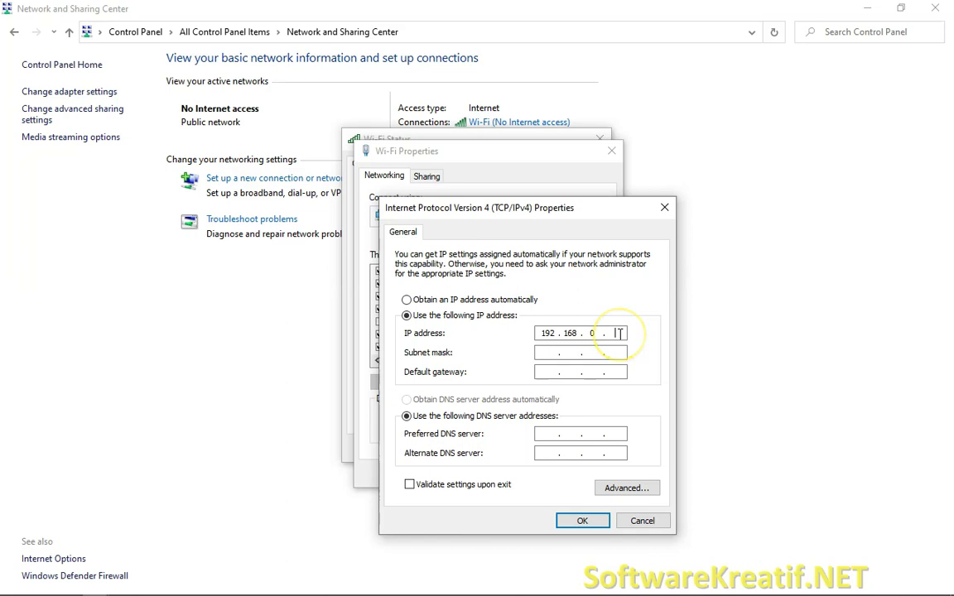
pyautogui.write('101')
pyautogui.click(571, 358)
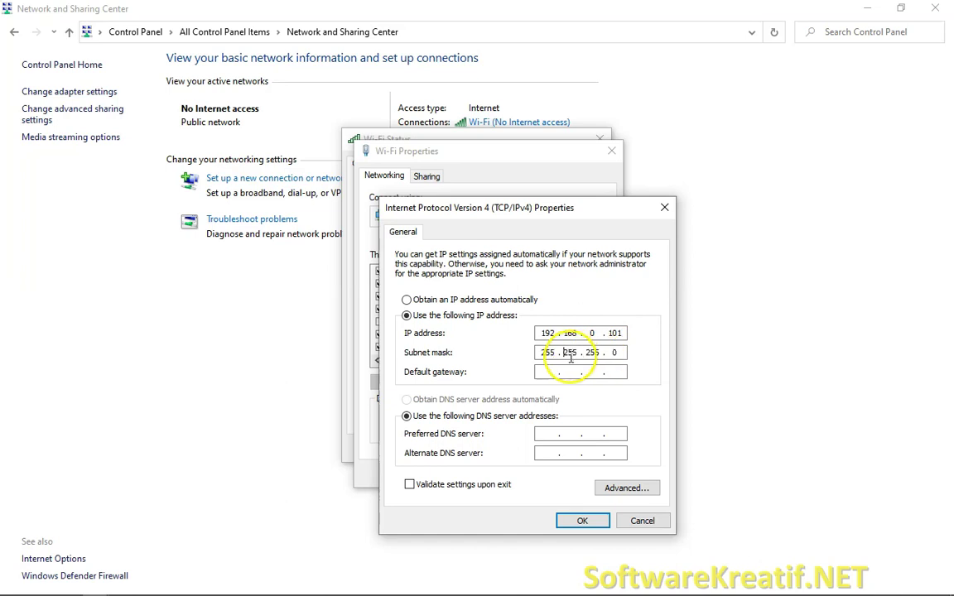
pyautogui.click(549, 371)
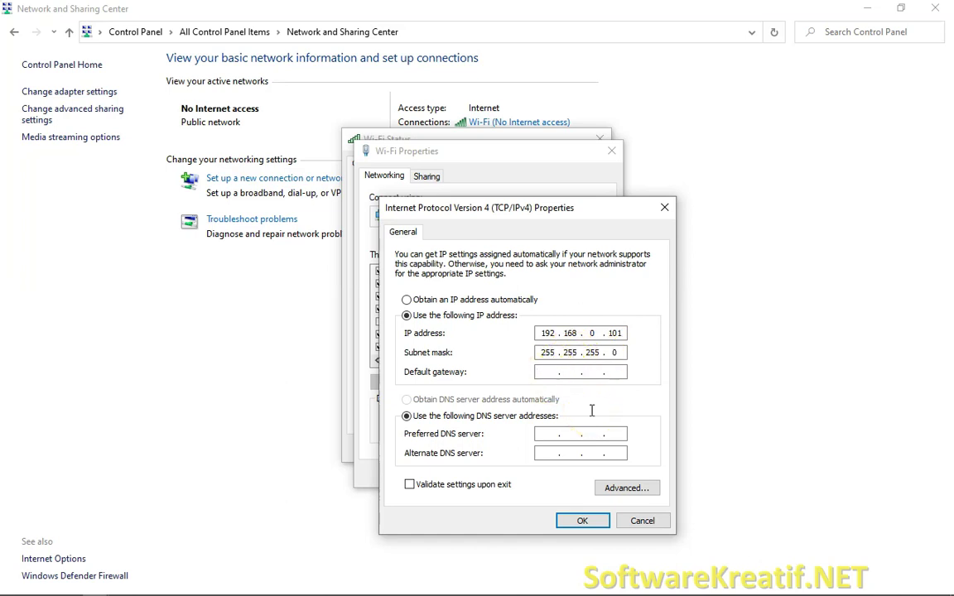
pyautogui.write('192 . 168 . 0 .')
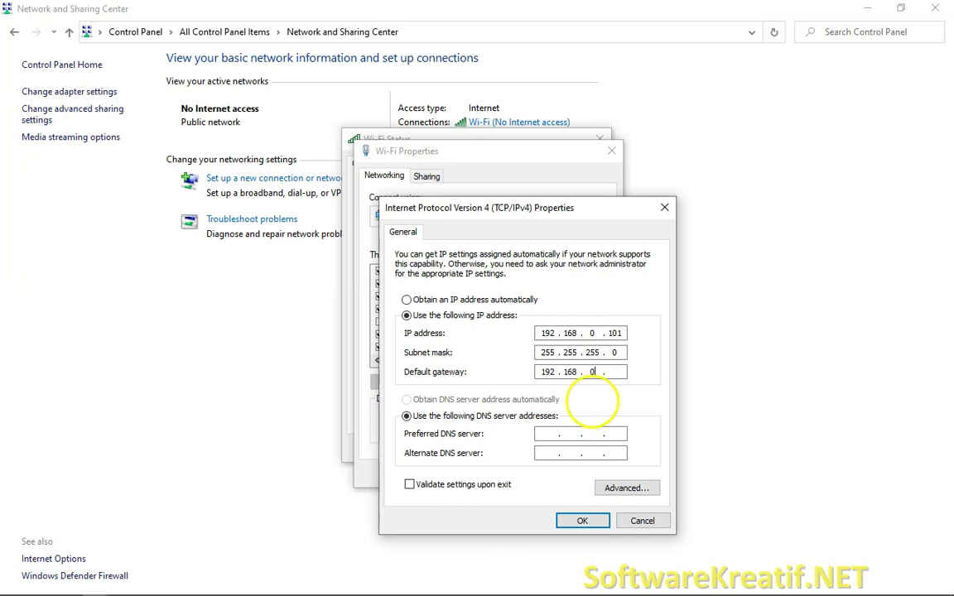
pyautogui.click(617, 373)
pyautogui.write('1')
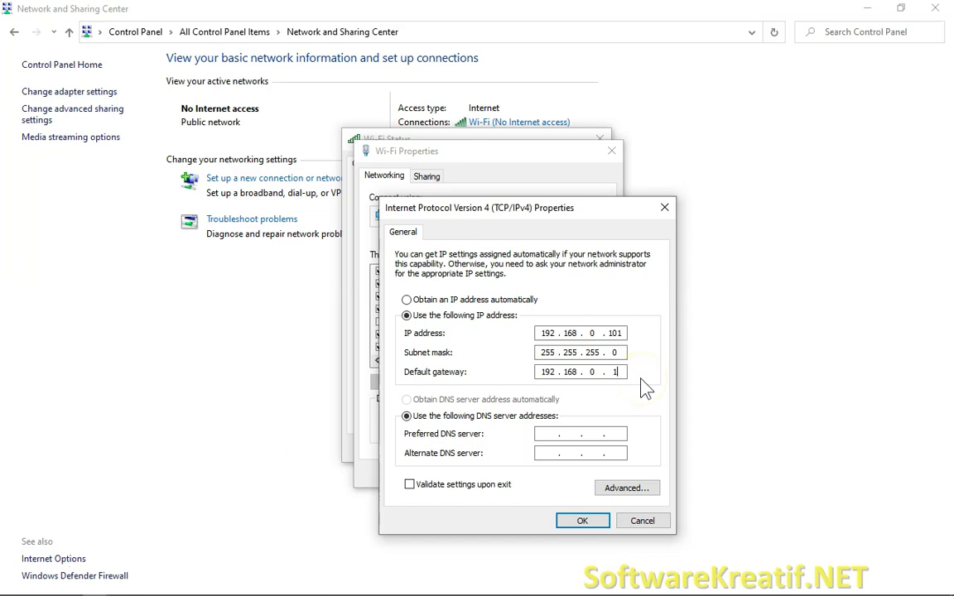
pyautogui.hotkey('alt', 'Tab')
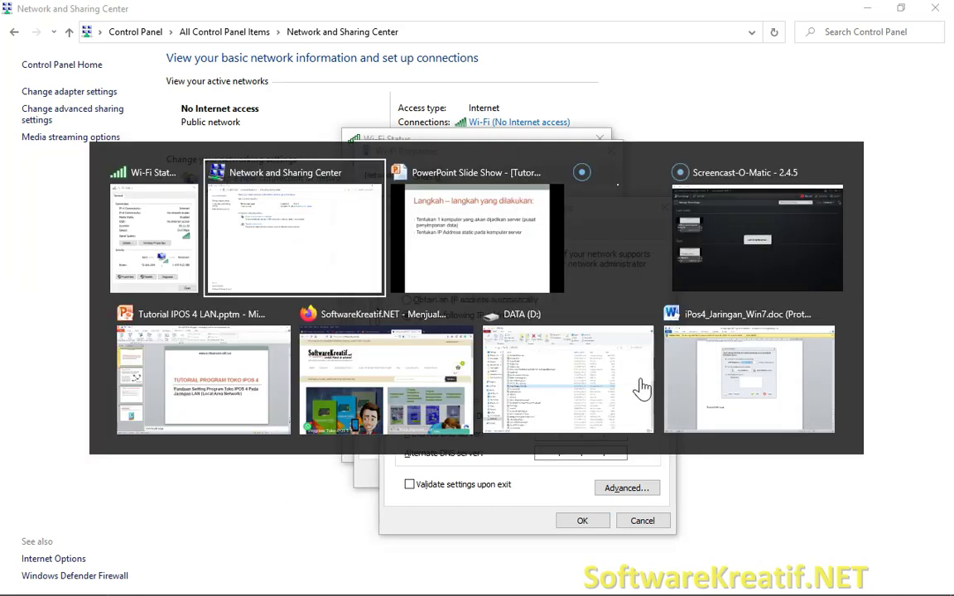
# - Load the router sign-in page at 192.168.0.1 in a new private Firefox tab
pyautogui.press('Tab')
pyautogui.press('Tab')
pyautogui.press('Tab')
pyautogui.press('Tab')
pyautogui.press('Tab')
pyautogui.press('Tab')
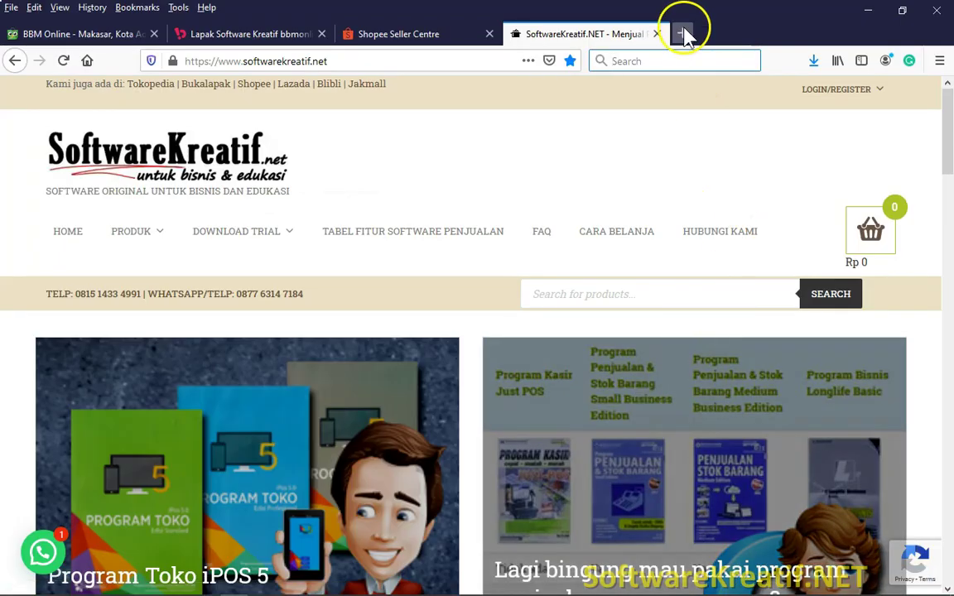
pyautogui.click(685, 32)
pyautogui.click(394, 58)
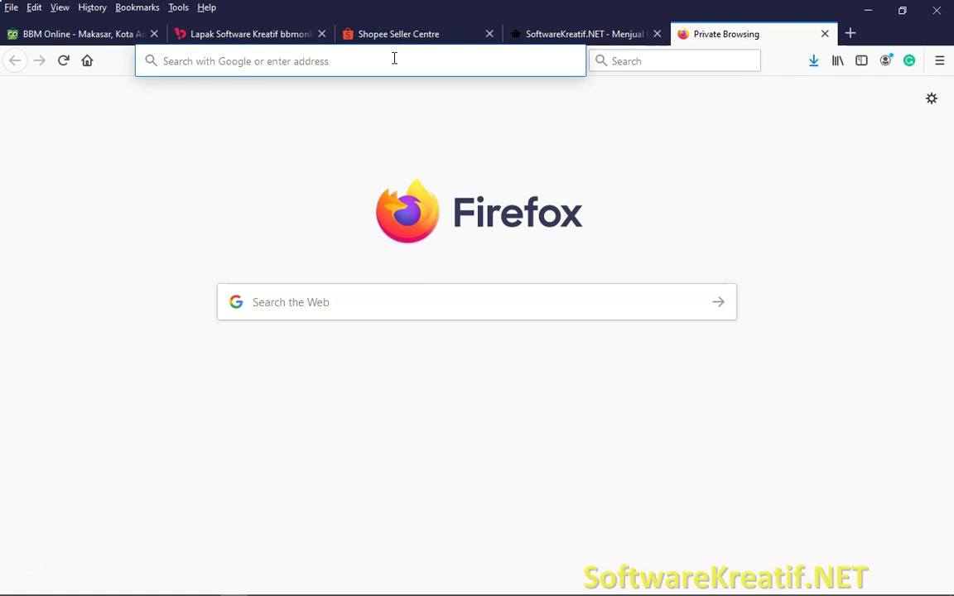
pyautogui.write('1')
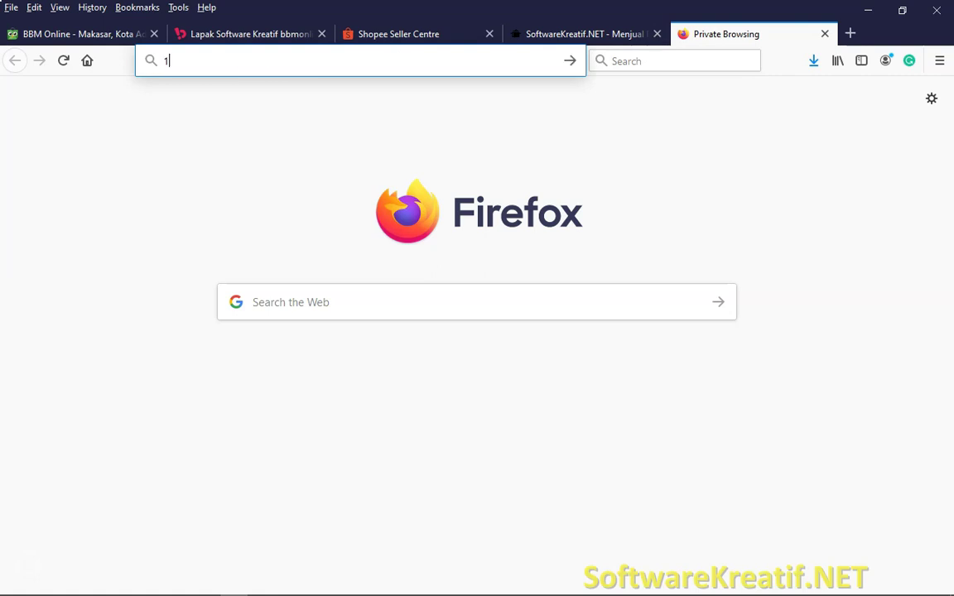
pyautogui.write('92.168.')
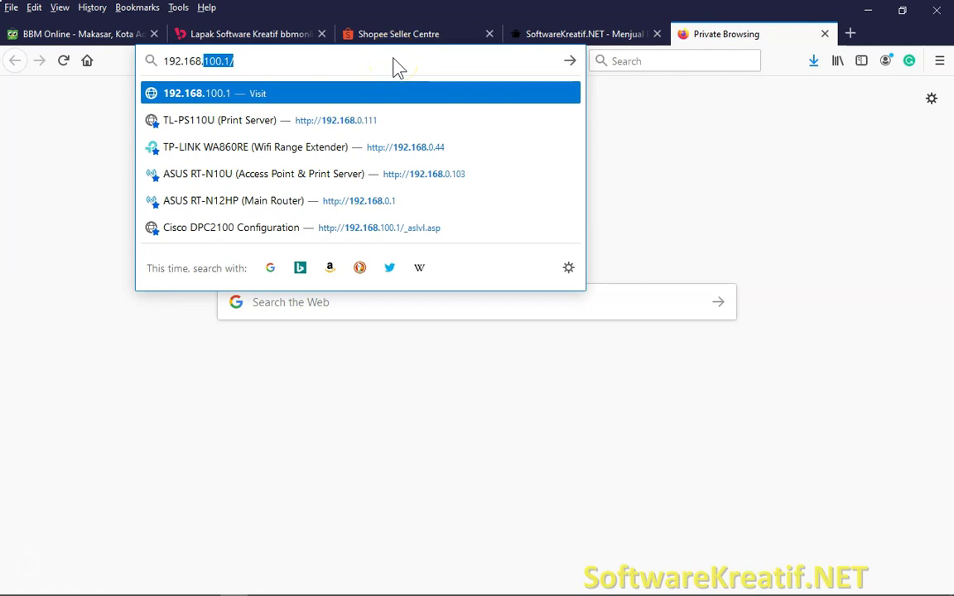
pyautogui.write('0.1')
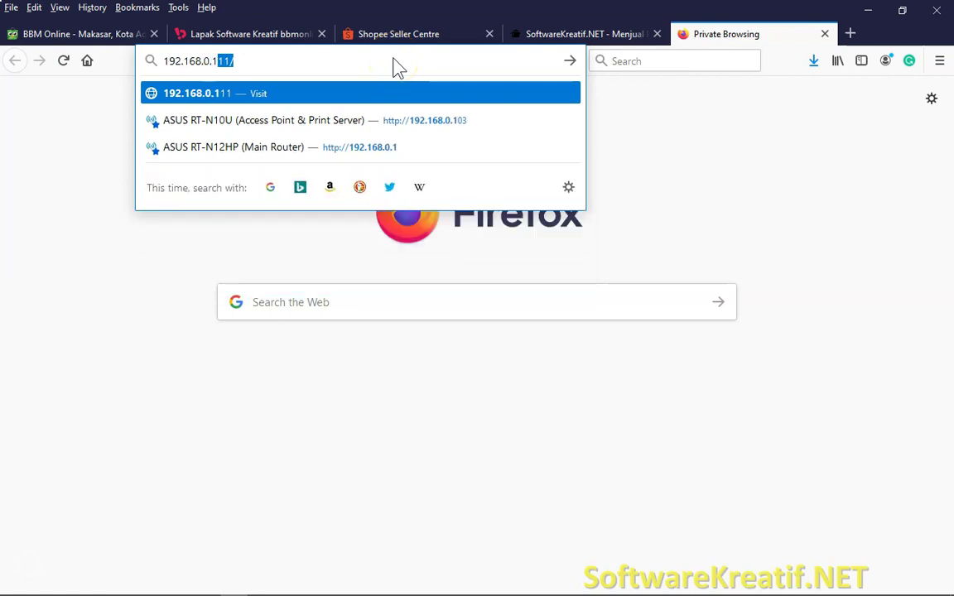
pyautogui.press('Delete')
pyautogui.press('Return')
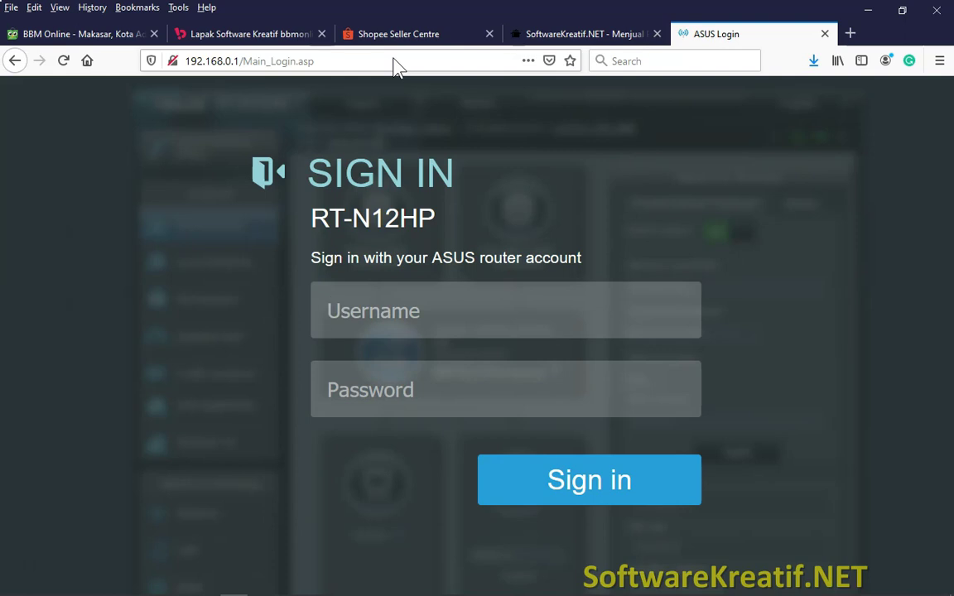
pyautogui.hotkey('alt', 'Tab')
pyautogui.click(547, 434)
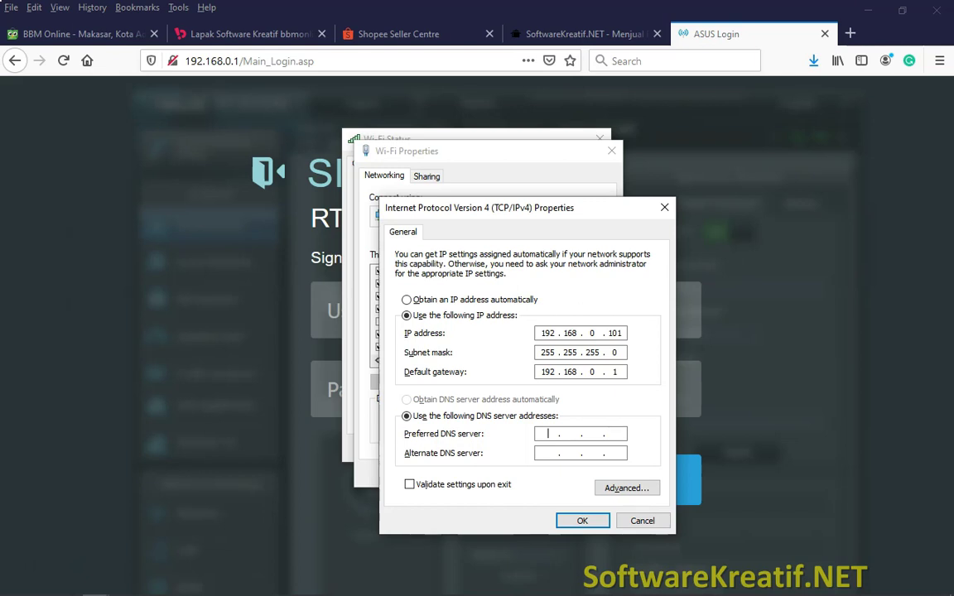
# - Enter preferred DNS server 8.8.8.8 and alternate DNS server 8.8.4.4
pyautogui.write('8.8.8.8')
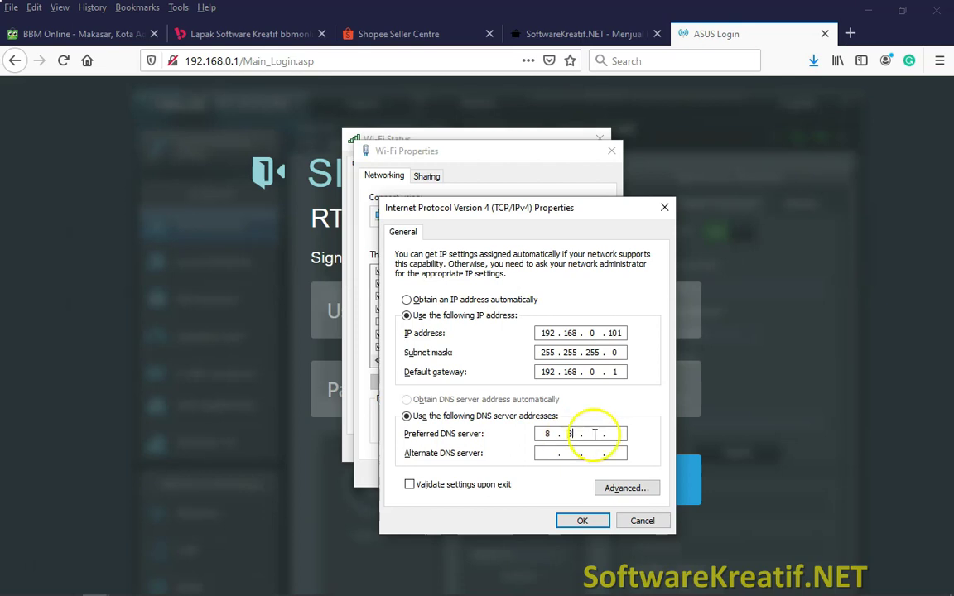
pyautogui.click(553, 454)
pyautogui.write('8 ')
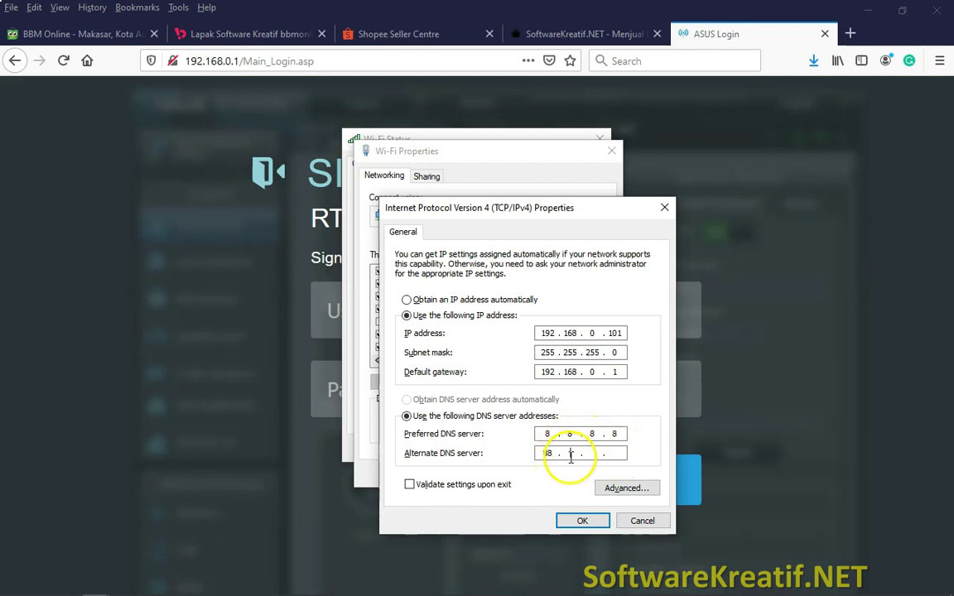
pyautogui.write('. 8 . 4 . 4')
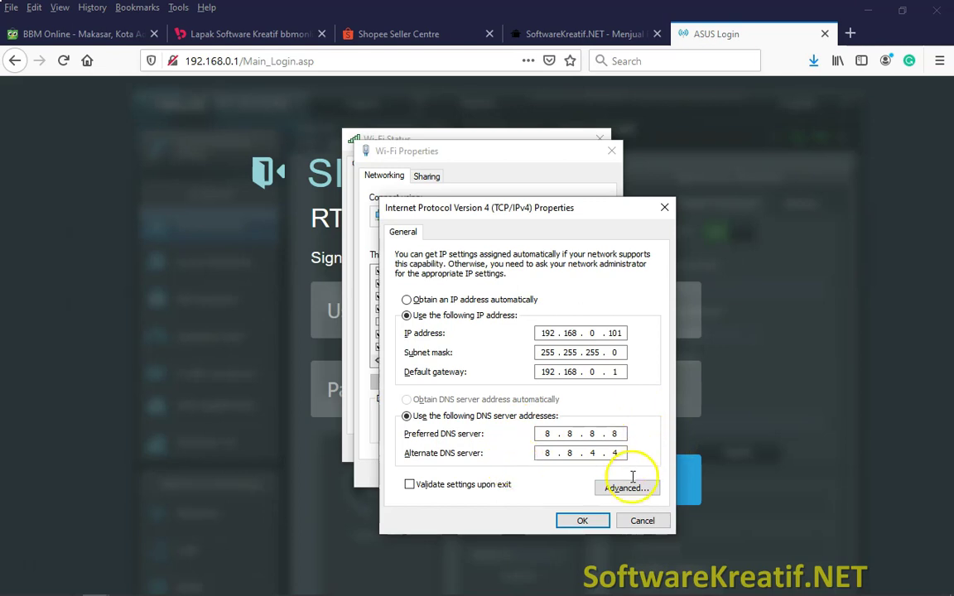
# - Save the IPv4 settings and close the Wi-Fi Properties and Wi-Fi Status windows
pyautogui.click(581, 522)
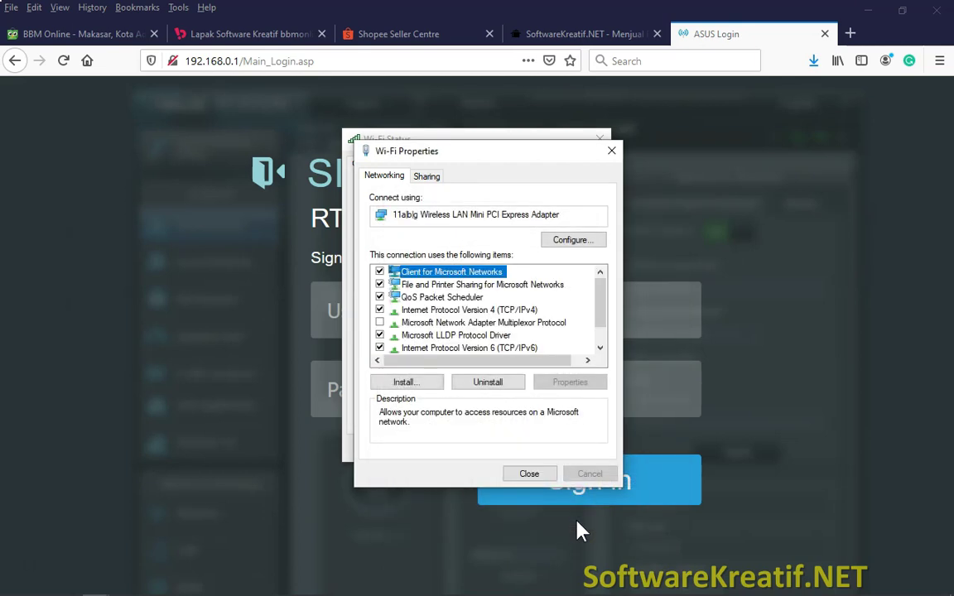
pyautogui.click(543, 478)
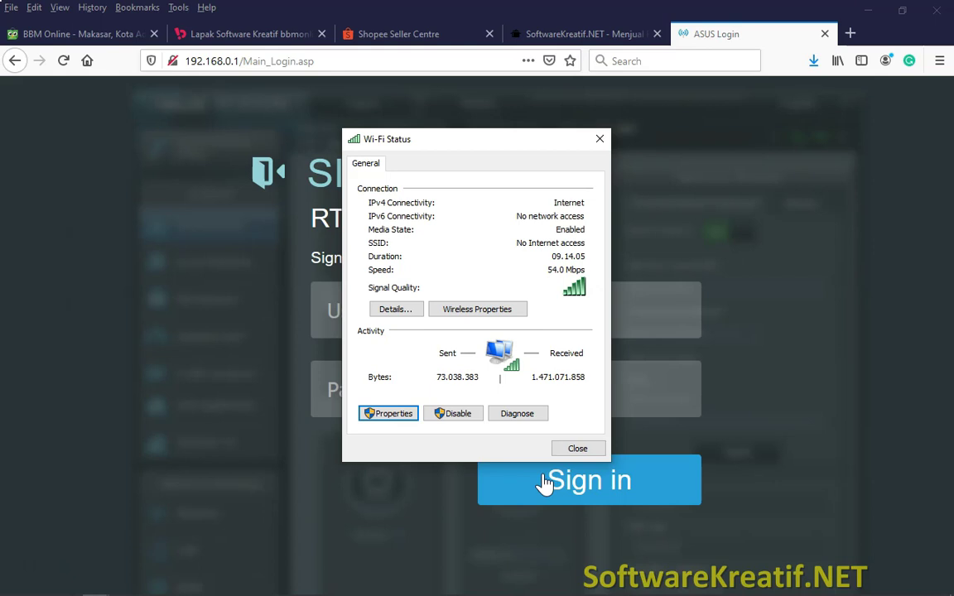
pyautogui.click(576, 451)
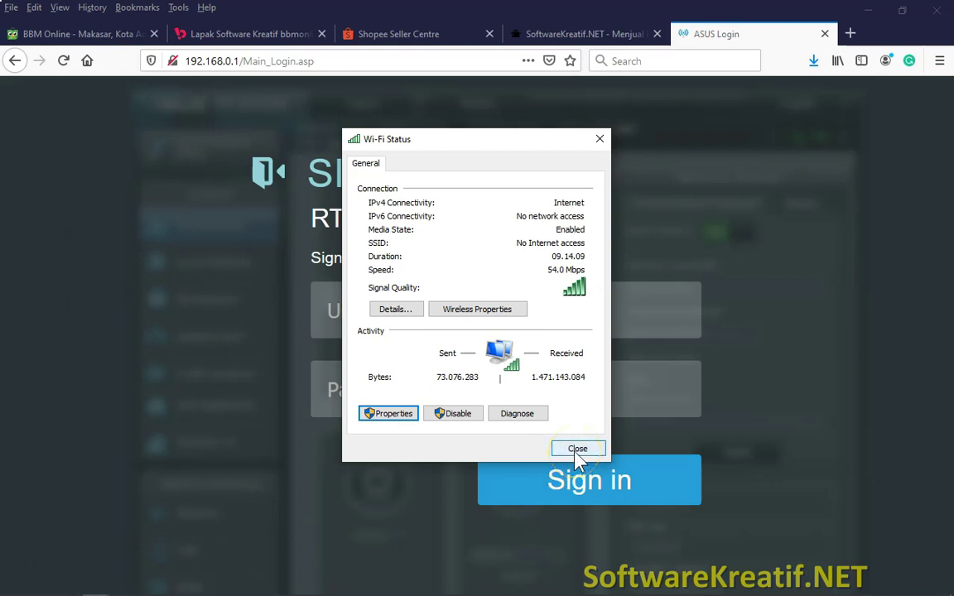
pyautogui.click(577, 450)
pyautogui.hotkey('alt', 'Tab')
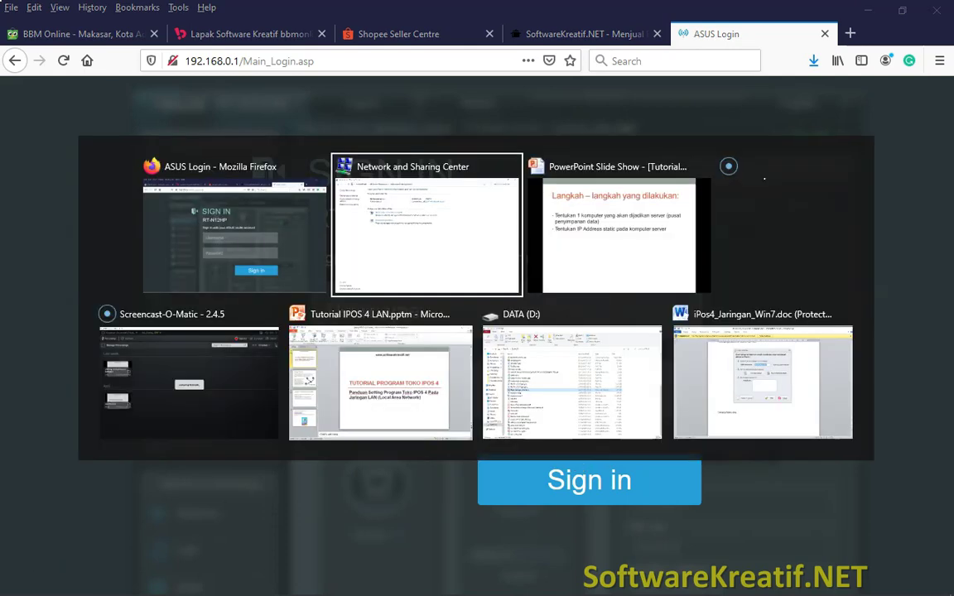
# - Return to the slide show and reveal the bullet 'Membuka port TCP 5444 pada komputer server'
pyautogui.hotkey('alt', 'Tab')
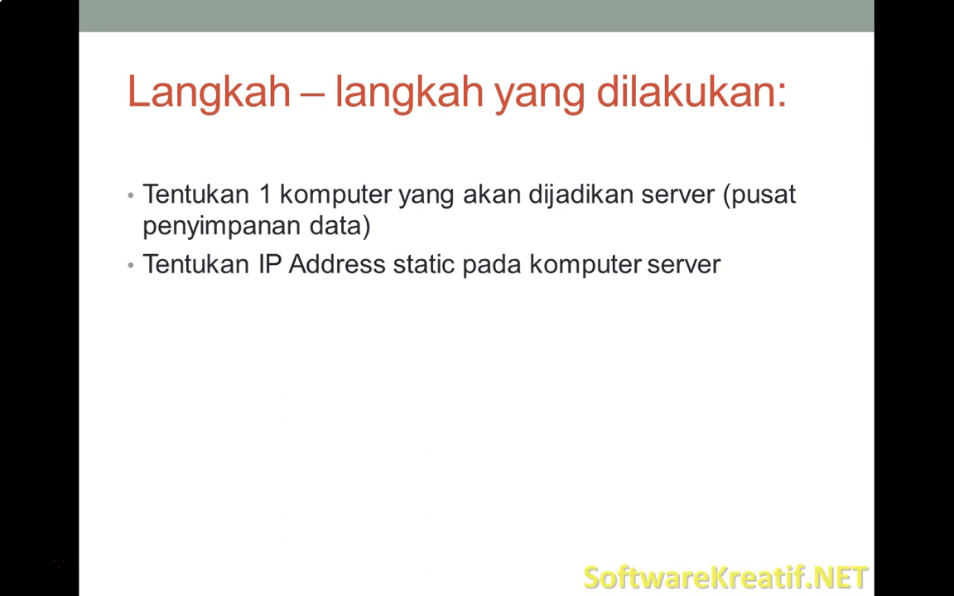
pyautogui.press('Right')
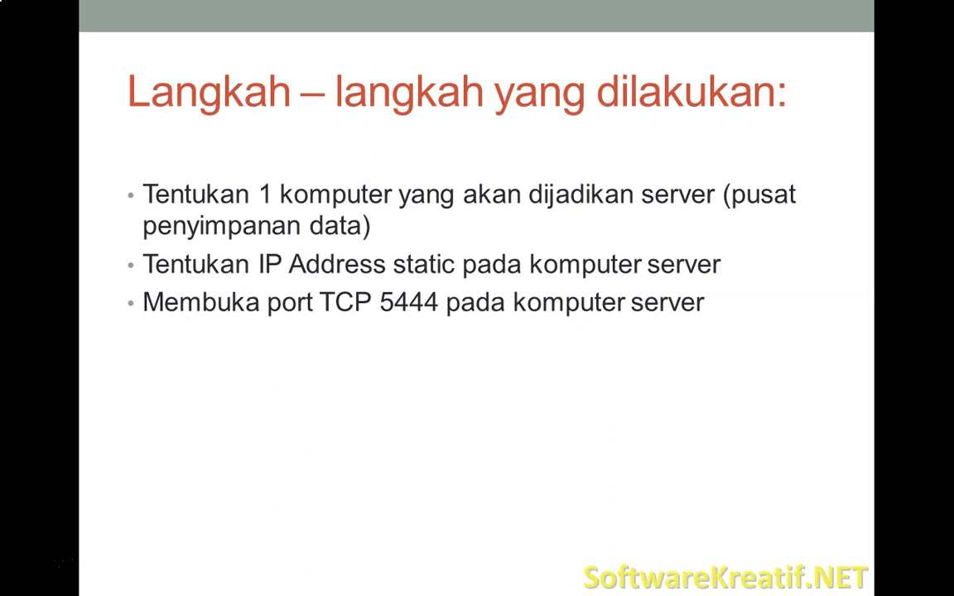
pyautogui.hotkey('alt', 'Tab')
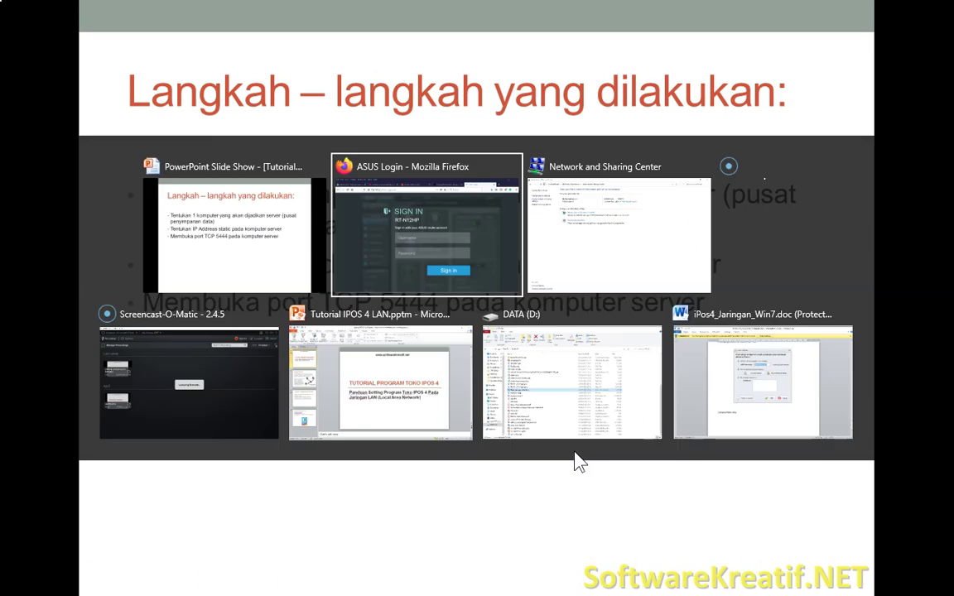
# - Switch to Network and Sharing Center and go to Control Panel Home's full item list
pyautogui.hotkey('alt', 'Tab')
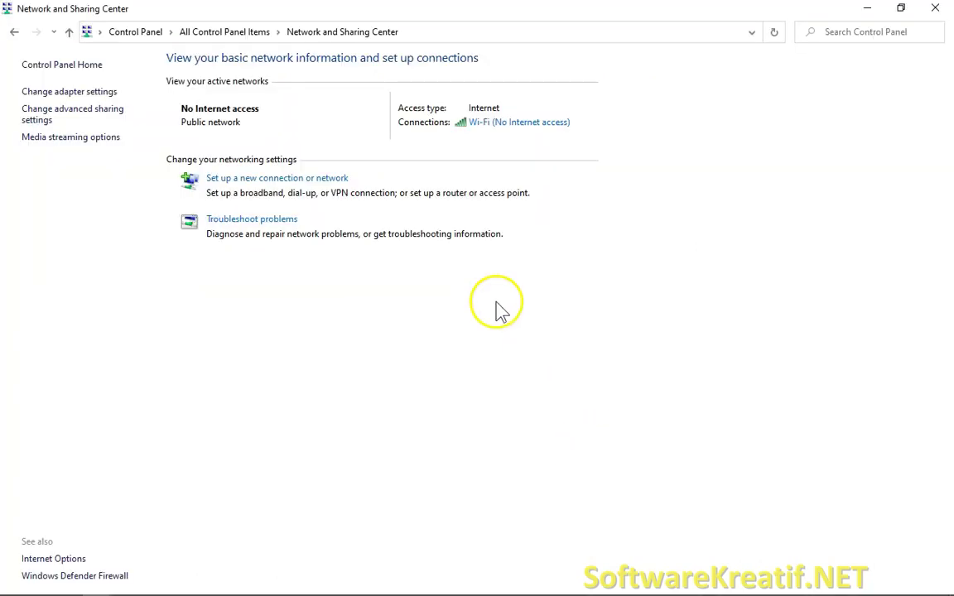
pyautogui.click(80, 73)
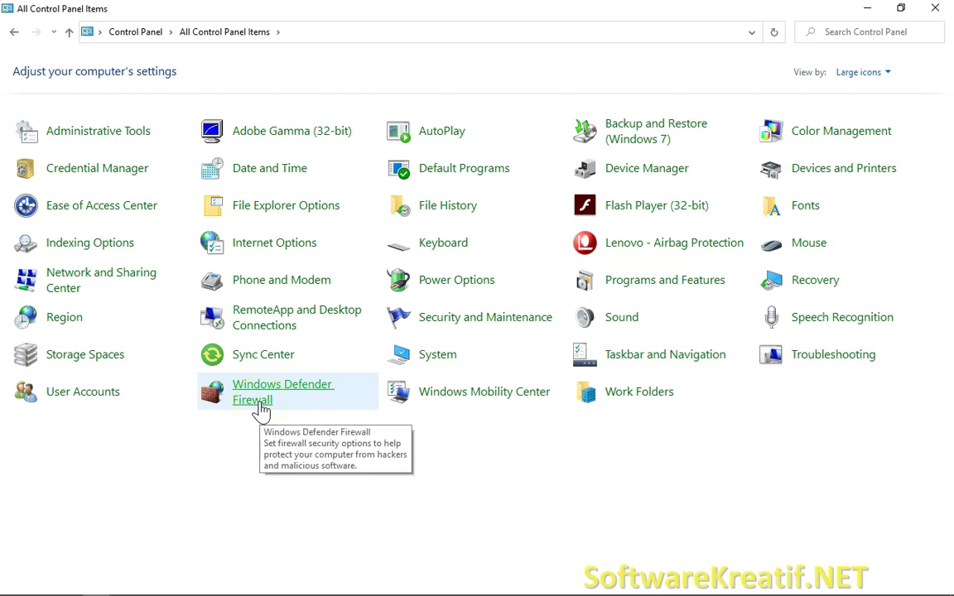
# - Open Windows Defender Firewall, then its Advanced settings security console
pyautogui.click(261, 406)
pyautogui.click(237, 395)
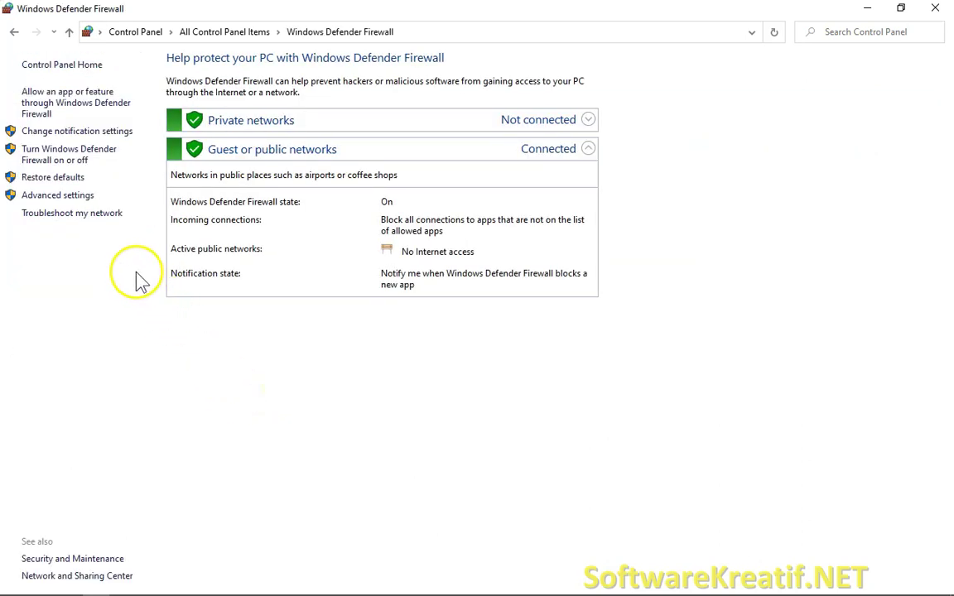
pyautogui.click(73, 197)
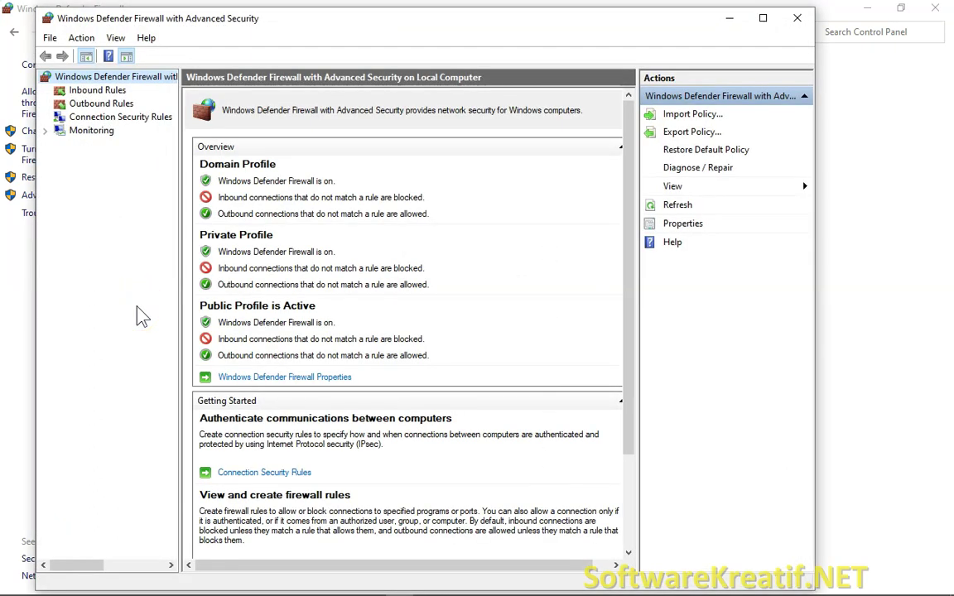
# - Select Inbound Rules and launch the New Inbound Rule wizard
pyautogui.click(111, 91)
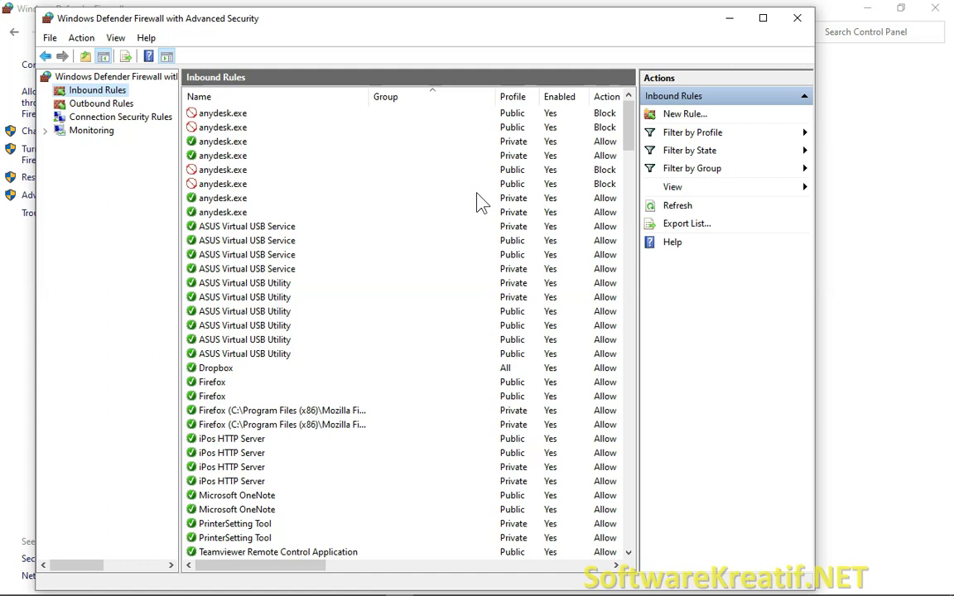
pyautogui.click(684, 115)
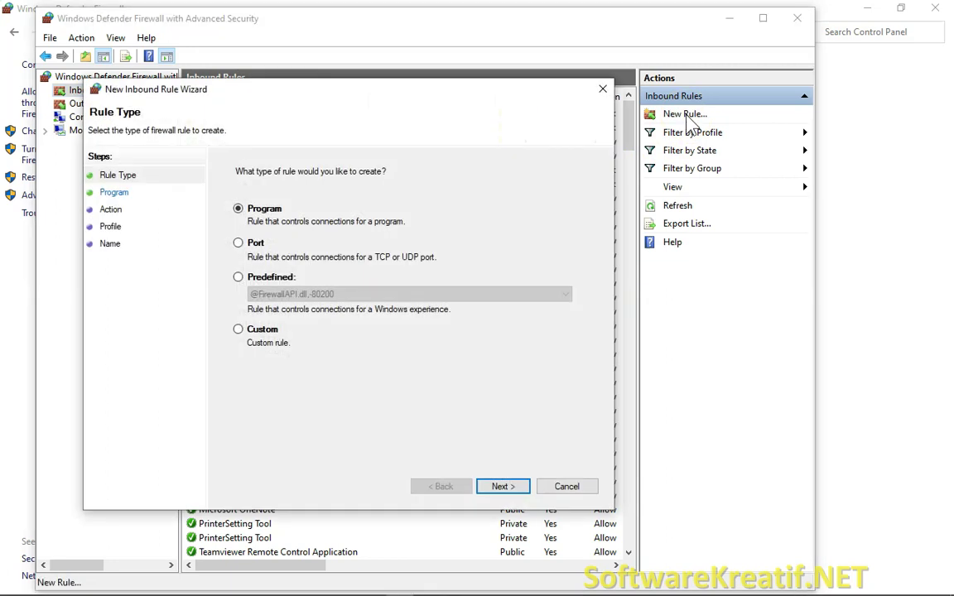
# - Make it a Port rule allowing TCP local port 5444 on Domain, Private and Public profiles
pyautogui.click(237, 243)
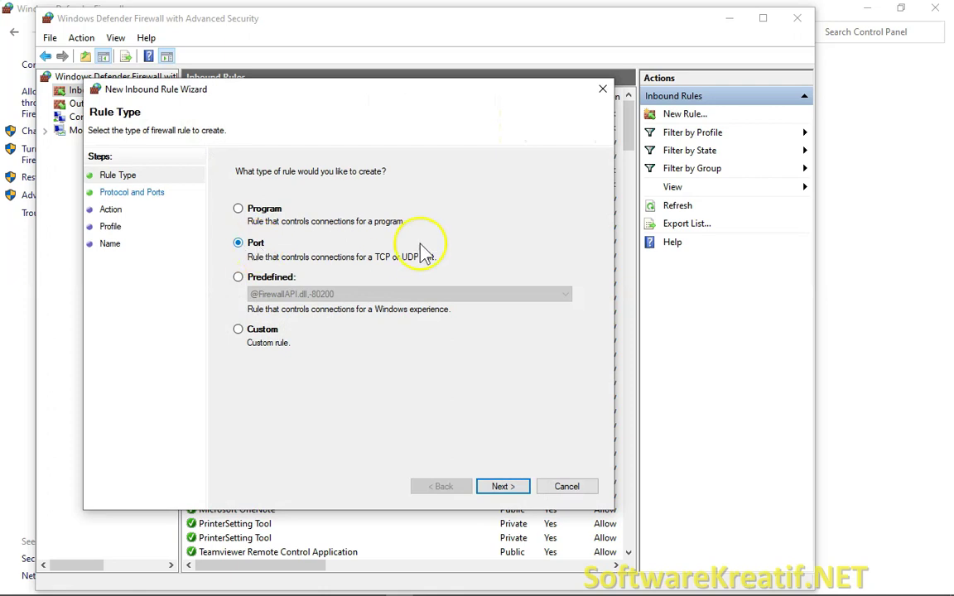
pyautogui.click(513, 495)
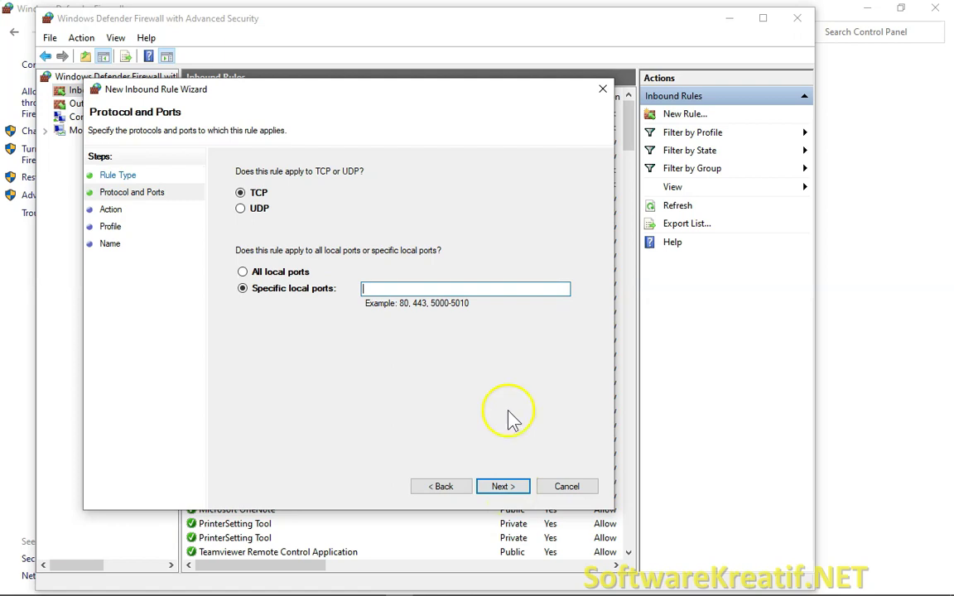
pyautogui.click(241, 194)
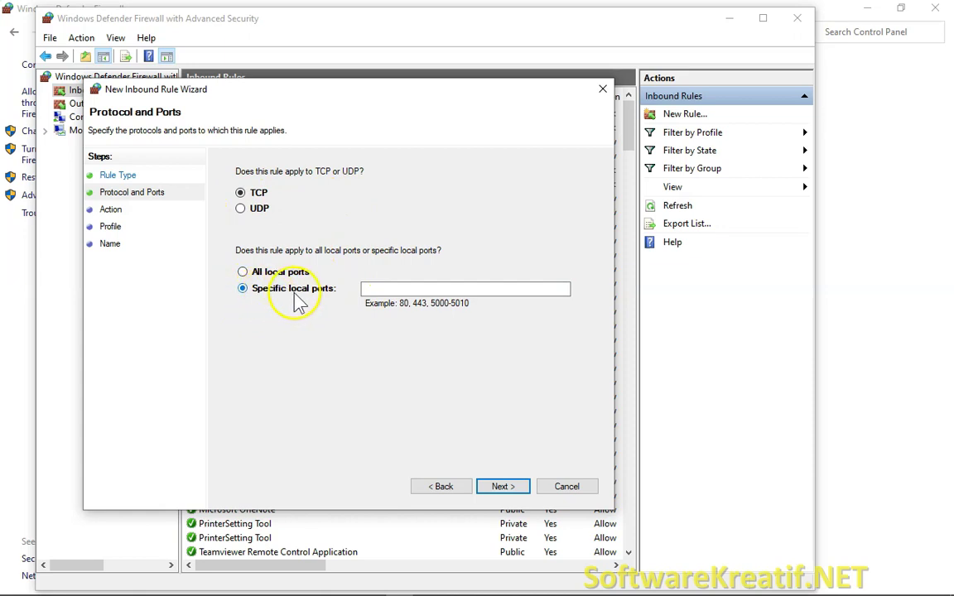
pyautogui.click(470, 289)
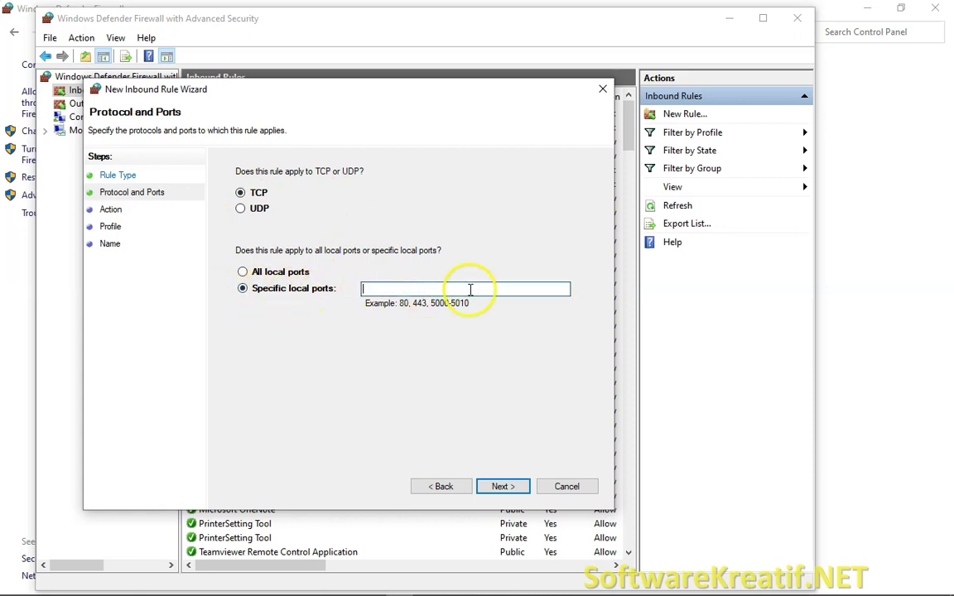
pyautogui.write('5444')
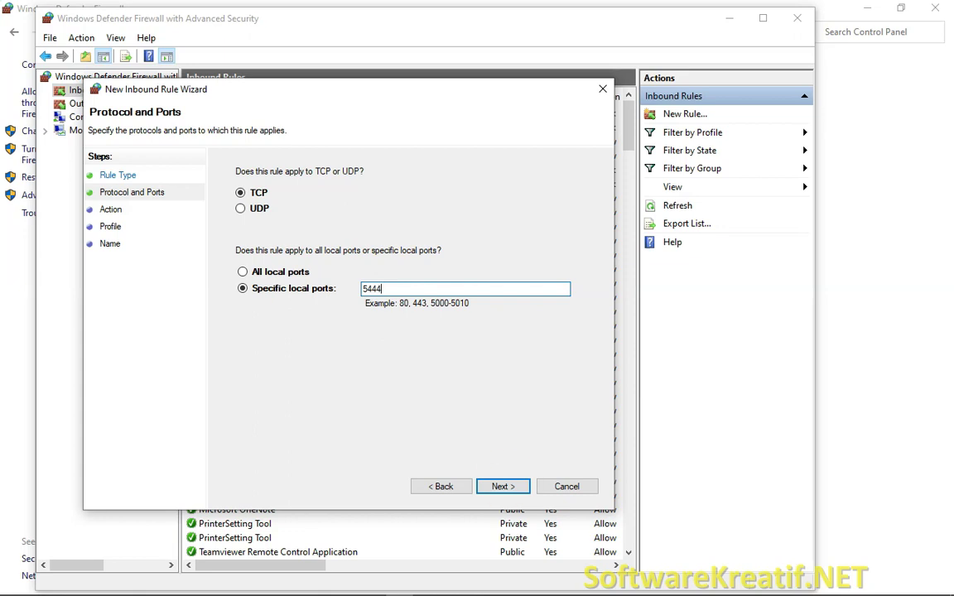
pyautogui.click(503, 486)
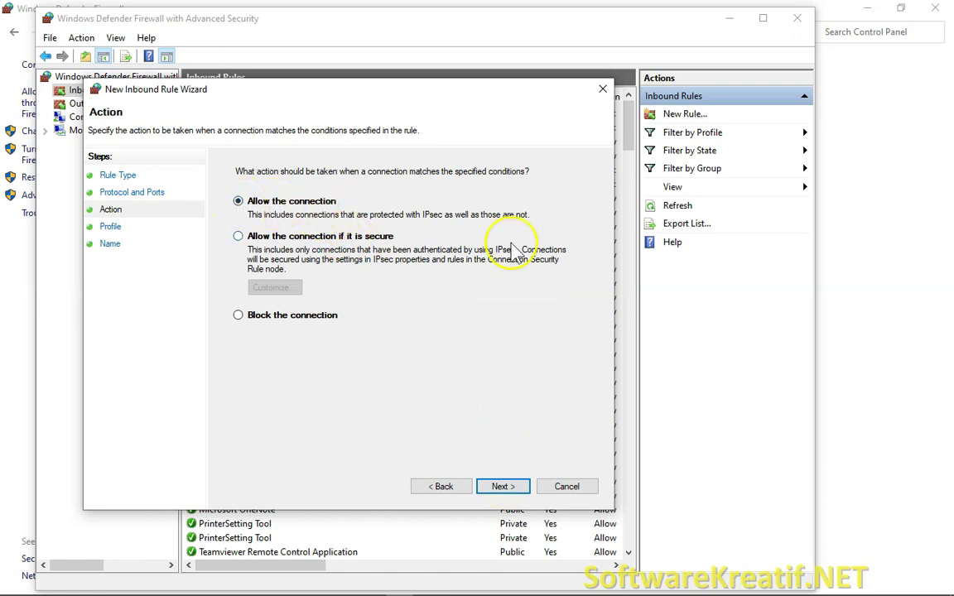
pyautogui.click(507, 487)
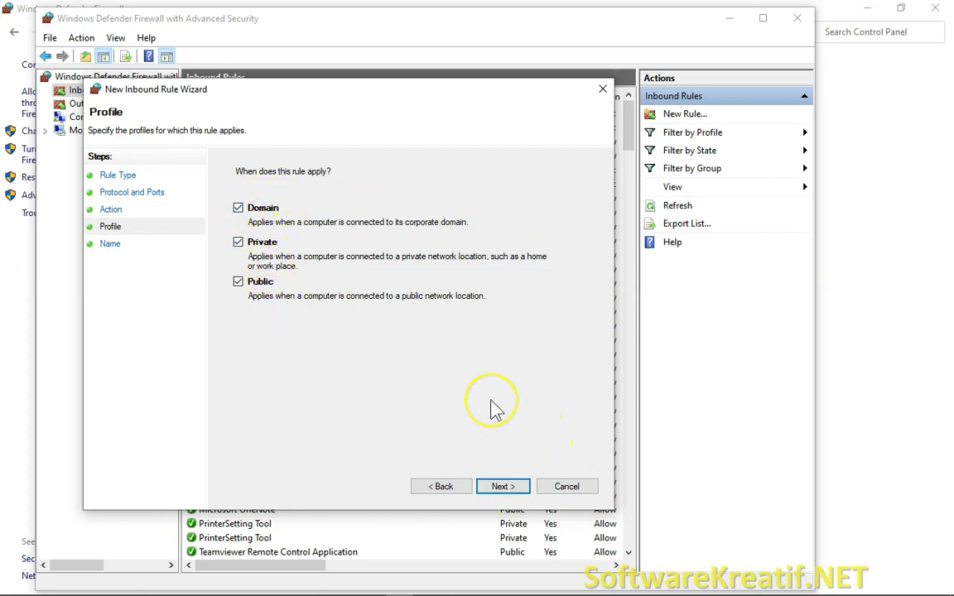
pyautogui.click(503, 487)
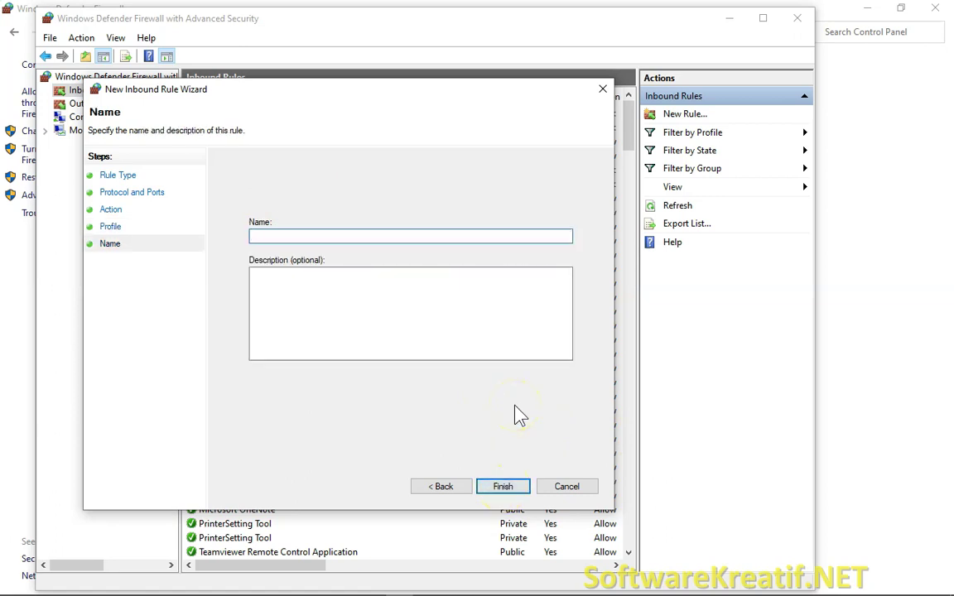
# - Name the rule 'IPOS 4 Database', finish the wizard and select it in the inbound list
pyautogui.write('IPOS 4 Database')
pyautogui.click(511, 489)
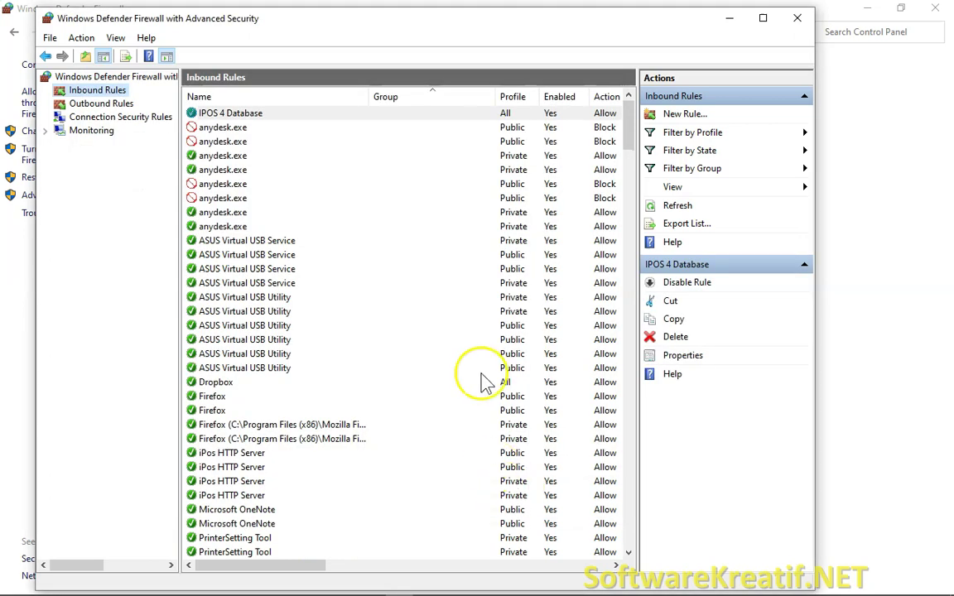
pyautogui.click(224, 127)
pyautogui.click(223, 113)
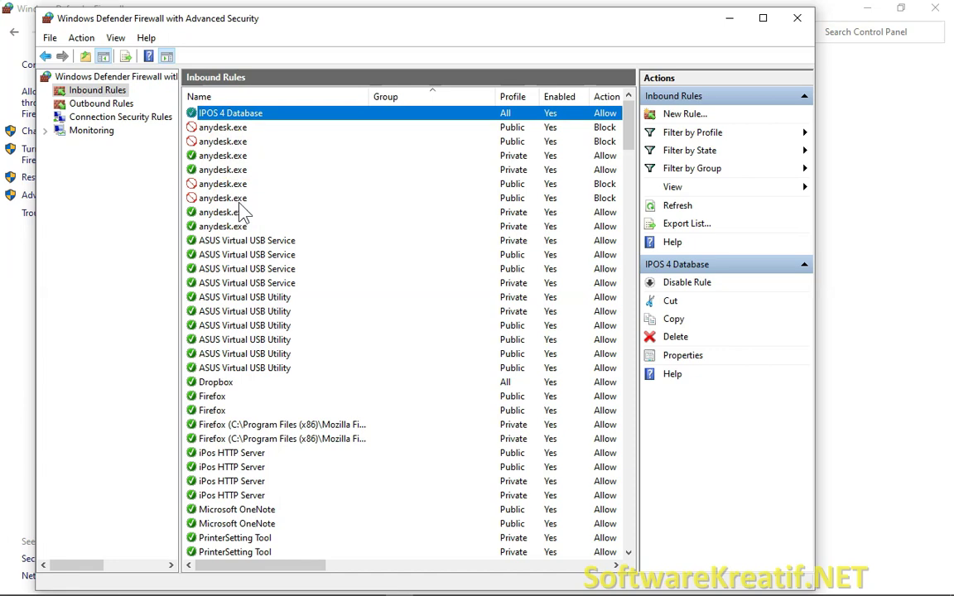
# - Create a new outbound Port rule in the wizard targeting TCP remote port 5444
pyautogui.click(103, 103)
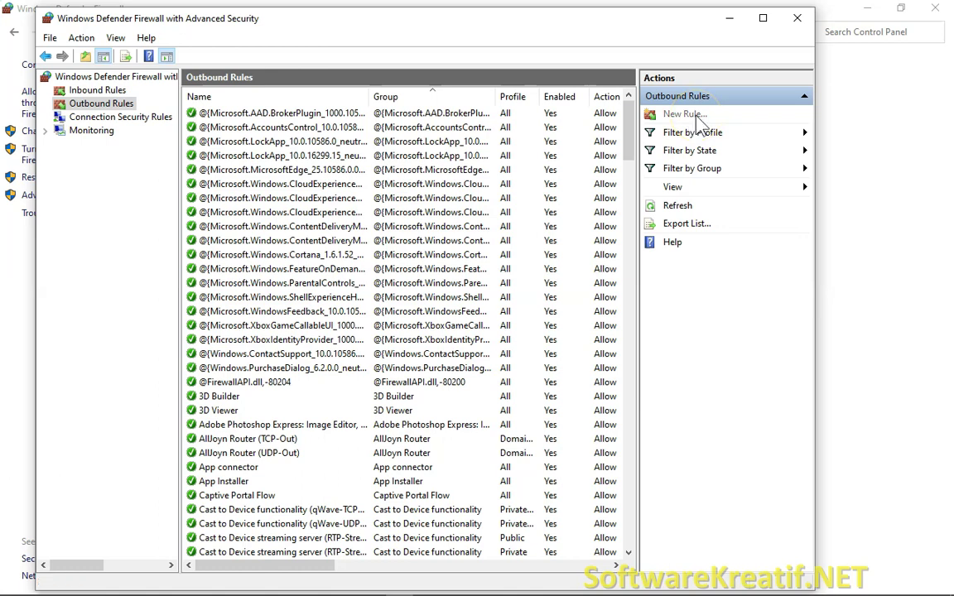
pyautogui.click(685, 114)
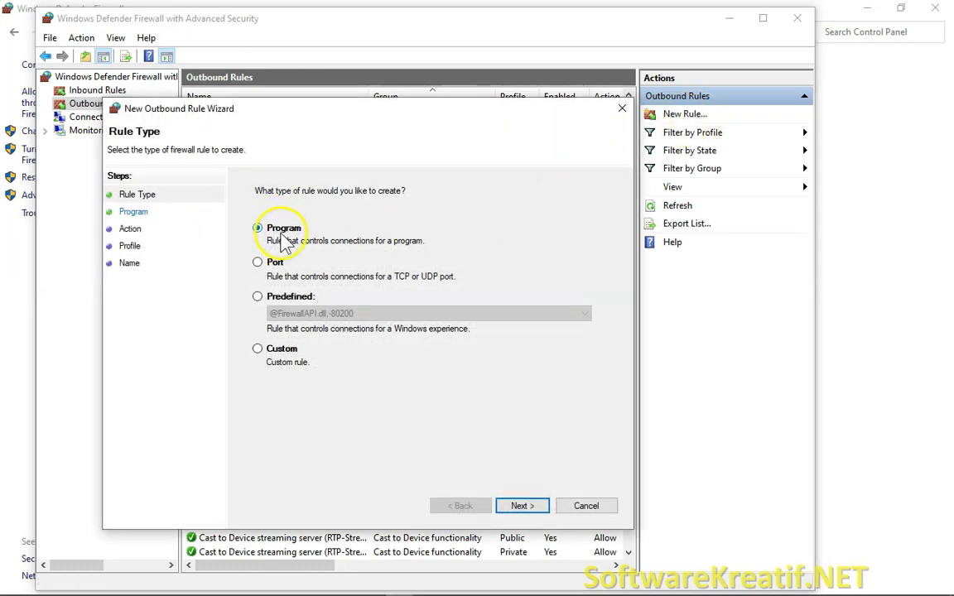
pyautogui.click(258, 263)
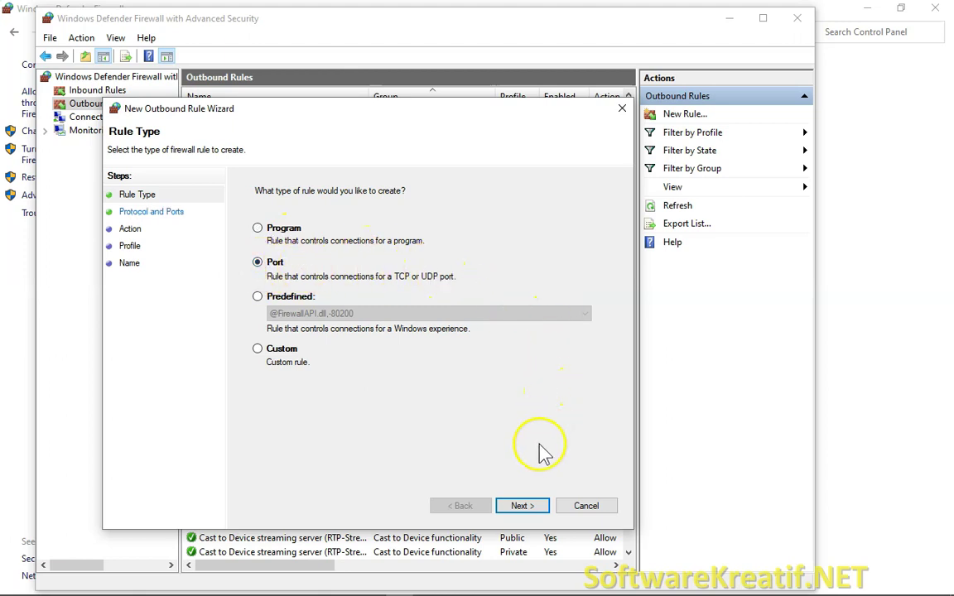
pyautogui.click(522, 506)
pyautogui.click(479, 312)
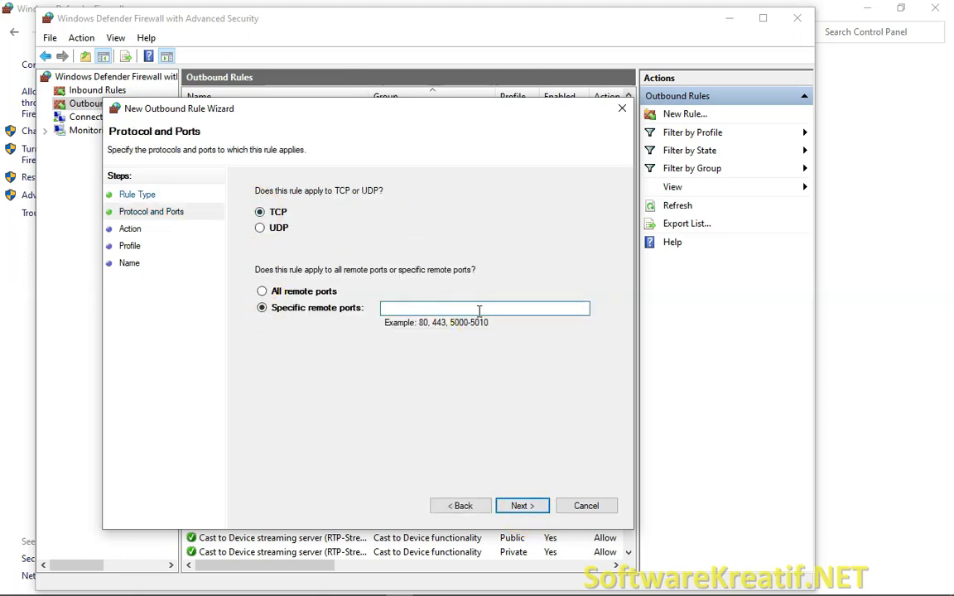
pyautogui.write('5444')
pyautogui.click(519, 506)
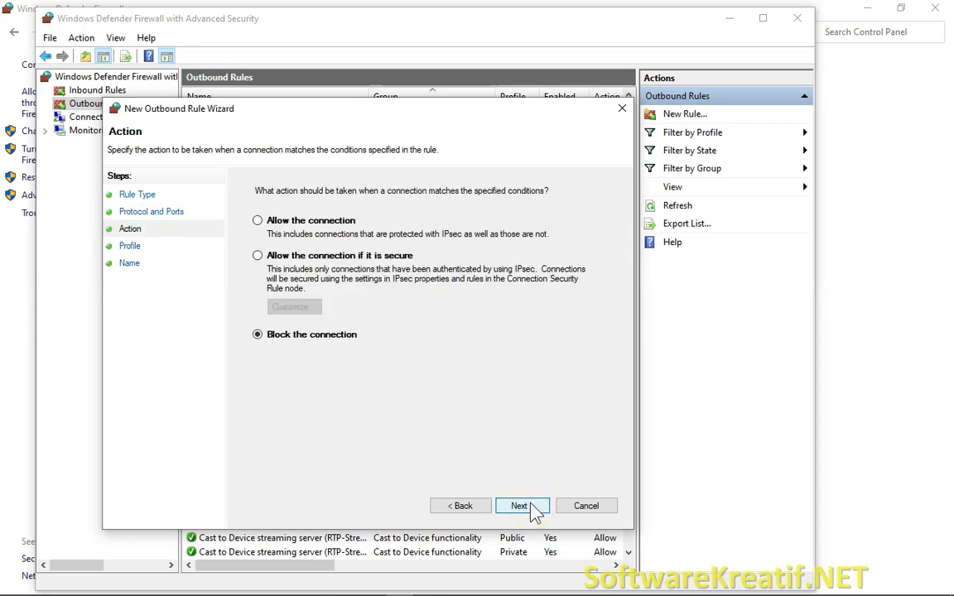
# - Allow the connection on Domain, Private and Public profiles and name the rule 'IPOS 4 DATABASE'
pyautogui.click(259, 221)
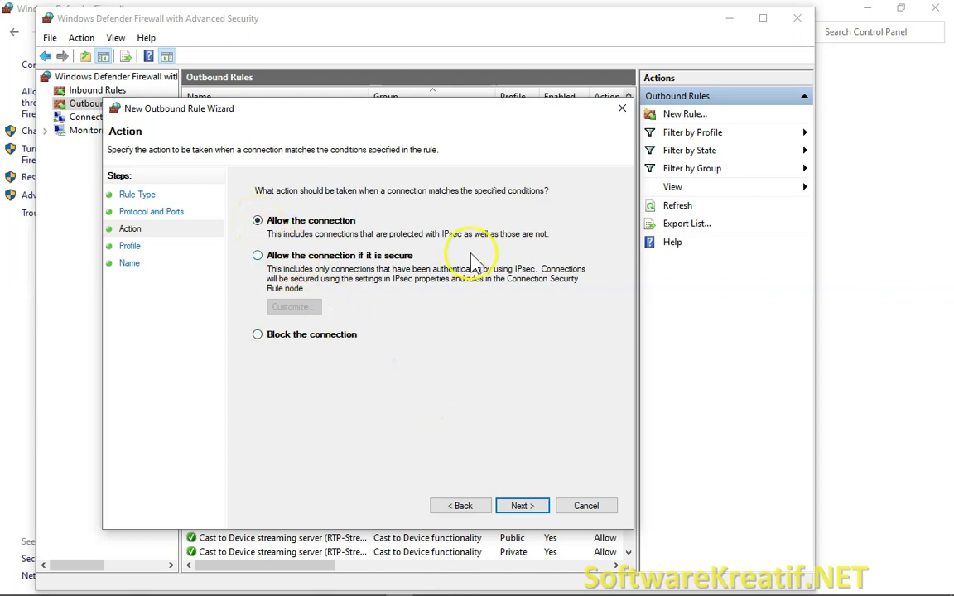
pyautogui.click(530, 508)
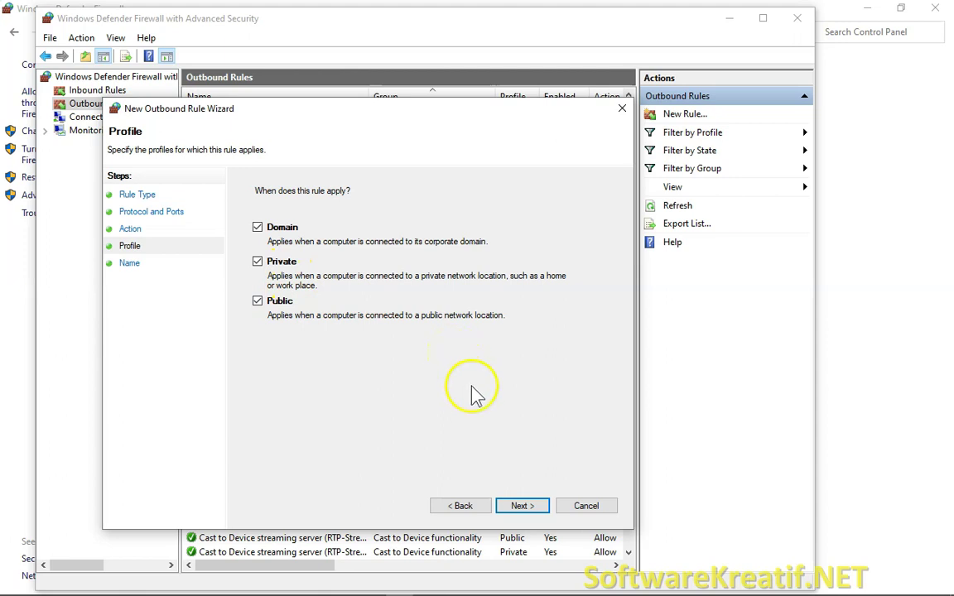
pyautogui.click(530, 507)
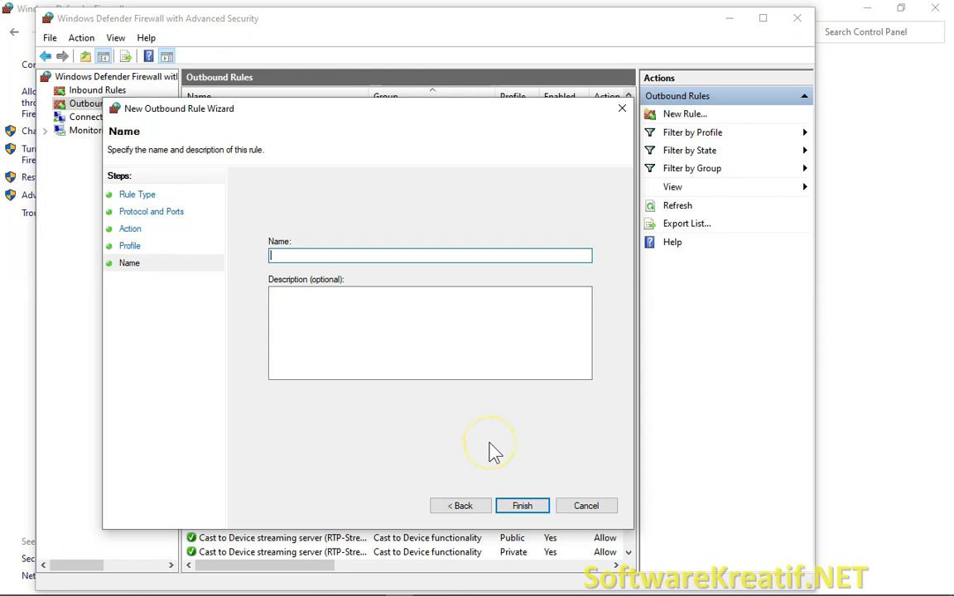
pyautogui.write('IPOS 4 DATABASE')
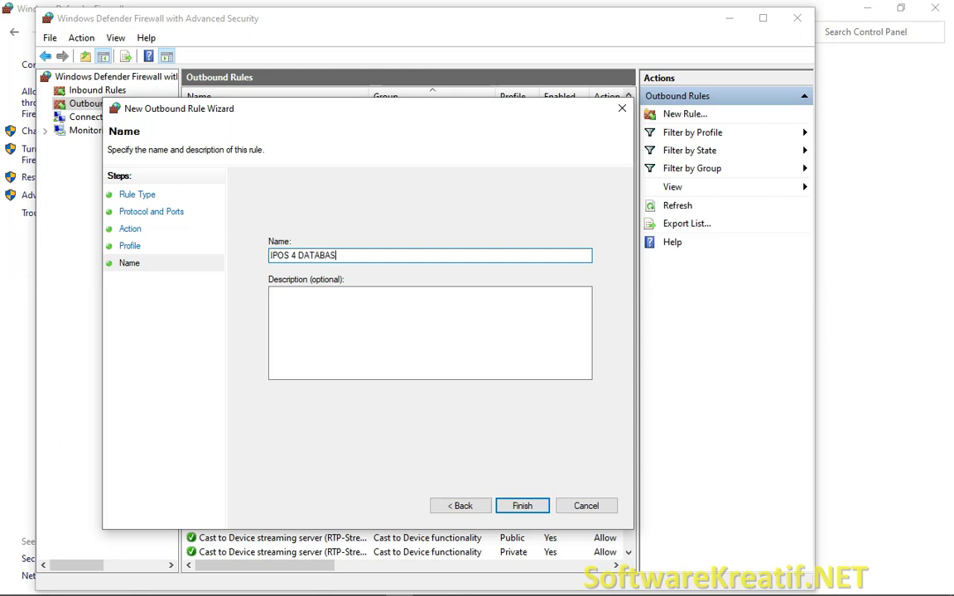
pyautogui.click(523, 507)
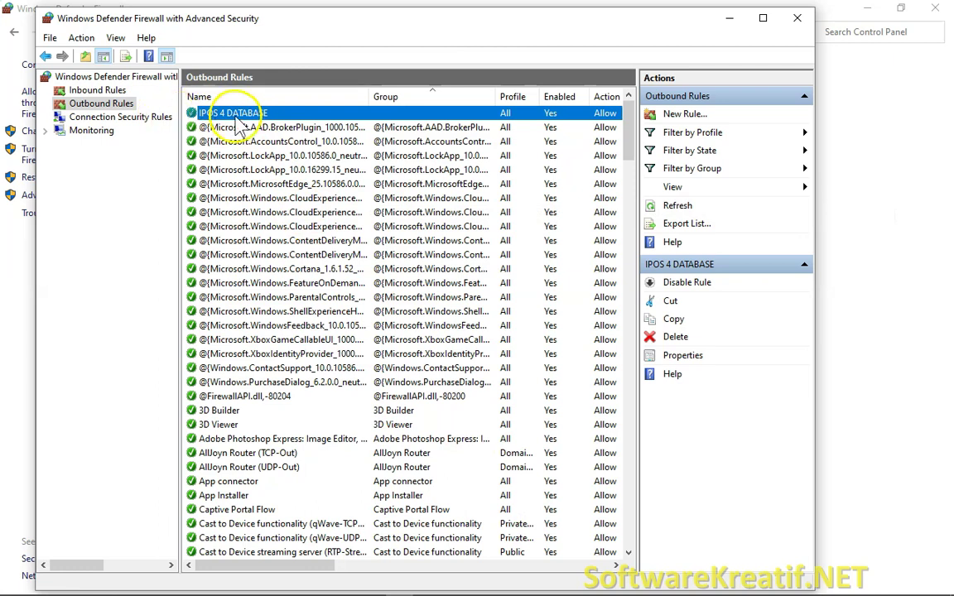
# - Minimize the advanced firewall console and return to the slide presentation
pyautogui.scroll(-3, 422, 252)
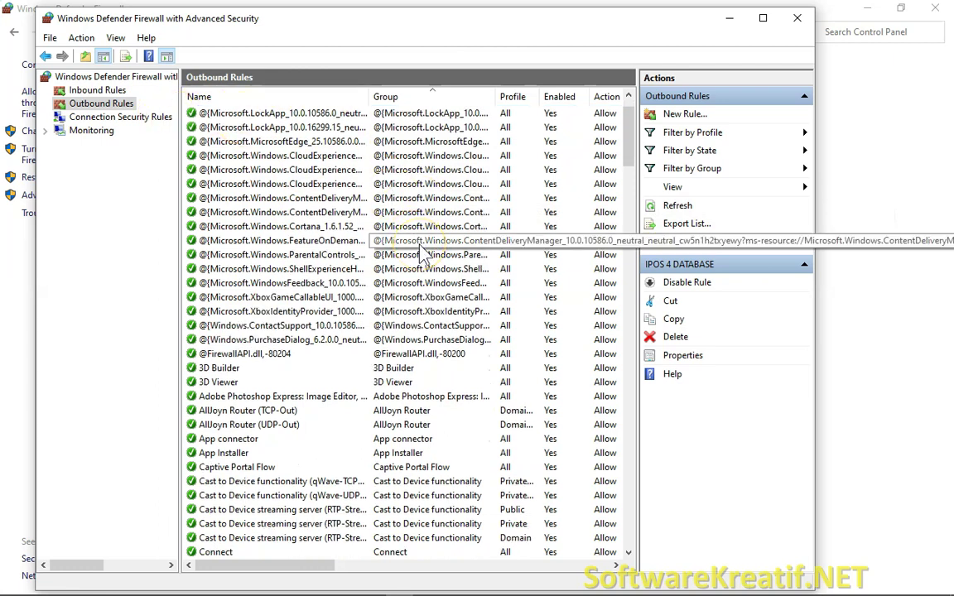
pyautogui.scroll(3, 422, 253)
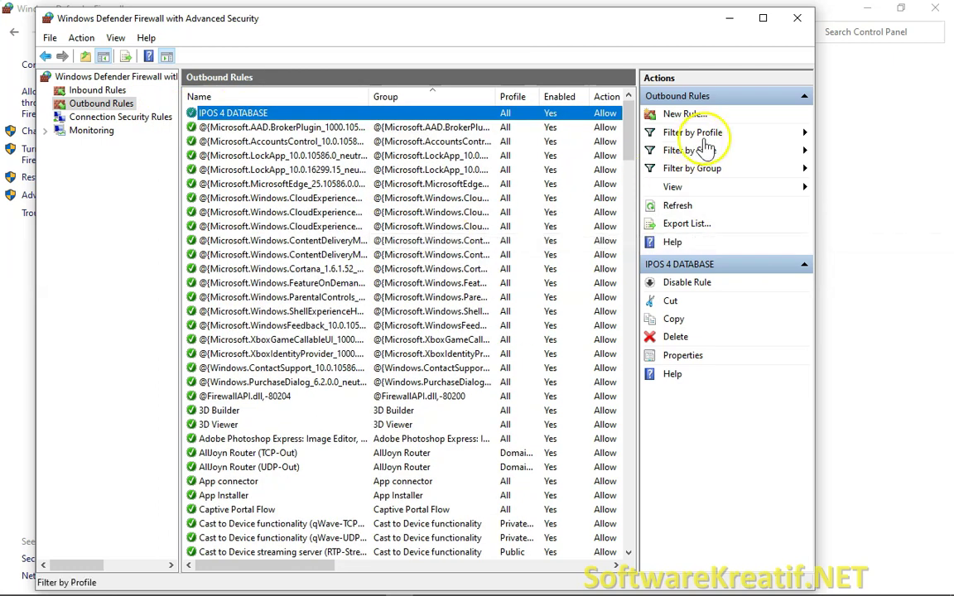
pyautogui.click(730, 20)
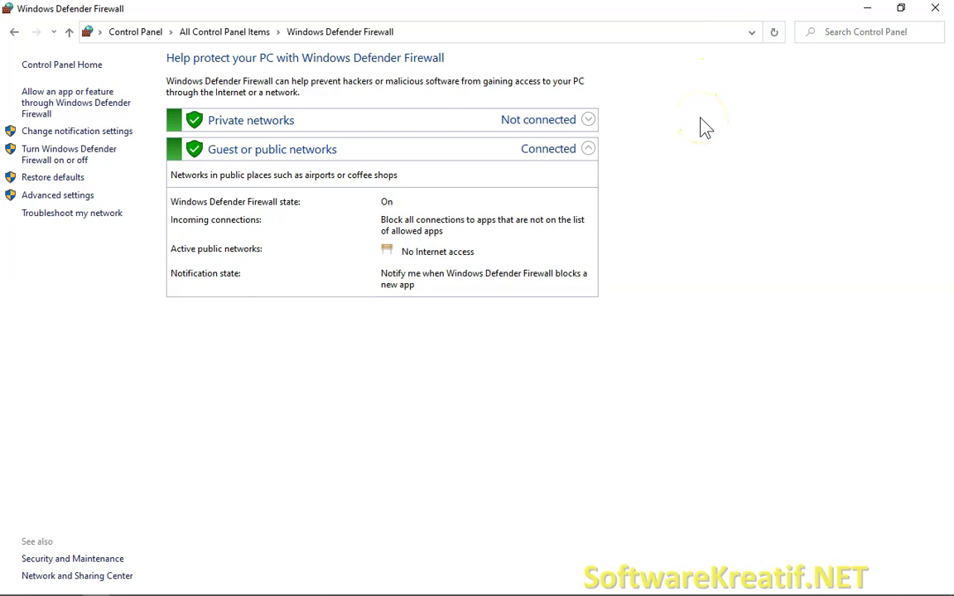
pyautogui.hotkey('alt', 'Tab')
pyautogui.hotkey('alt', 'Tab')
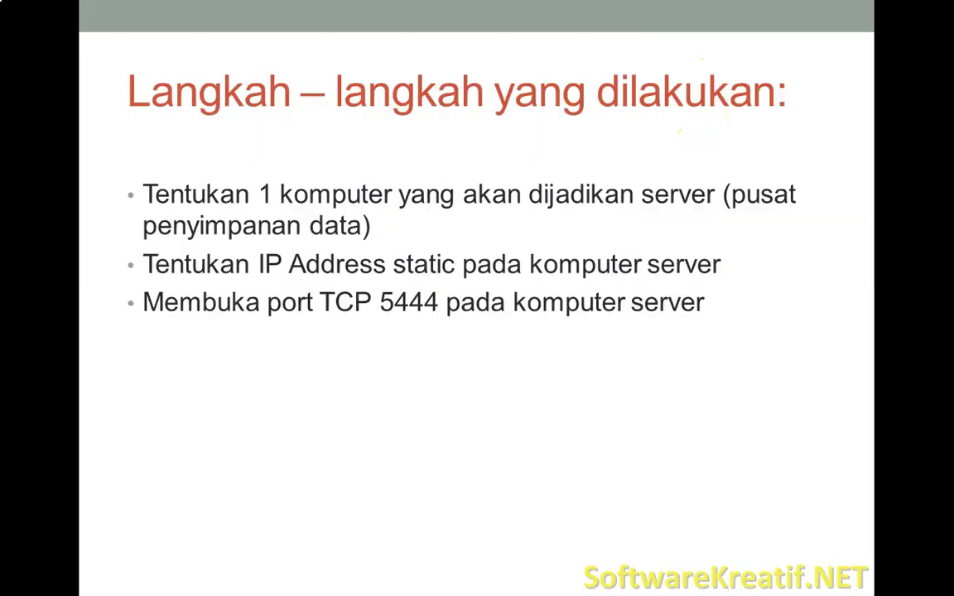
# - Reveal the slide bullet 'Melakukan koneksi database pada komputer client'
pyautogui.click(513, 288)
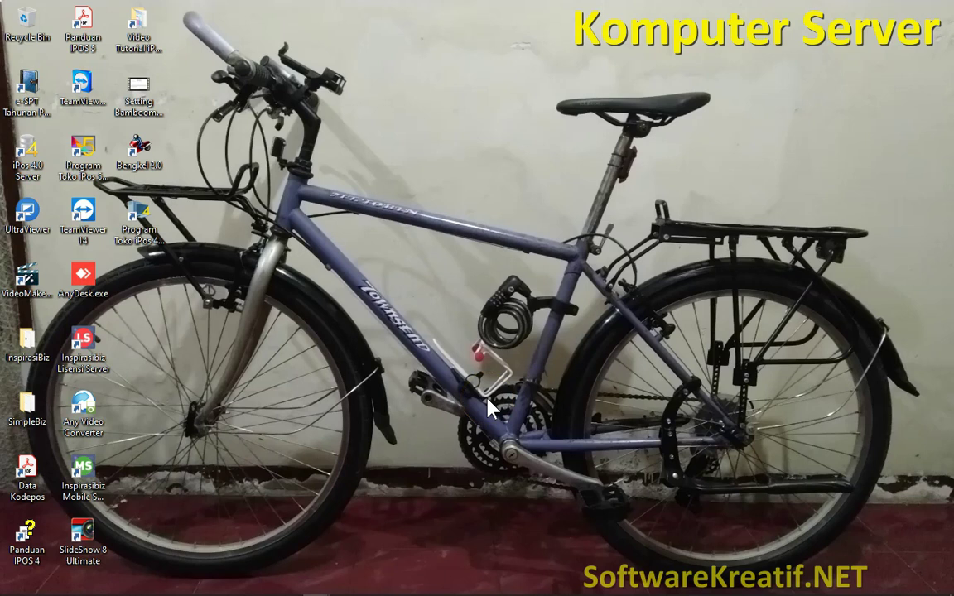
# - Launch Program Toko iPos 4.0 from its desktop shortcut on the server
pyautogui.click(488, 403)
pyautogui.doubleClick(136, 239)
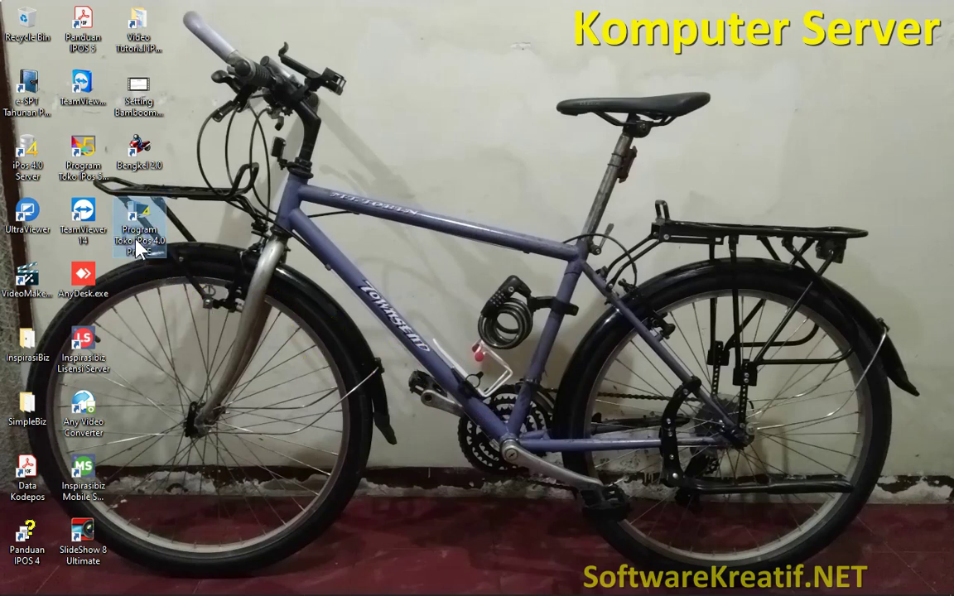
pyautogui.rightClick(138, 248)
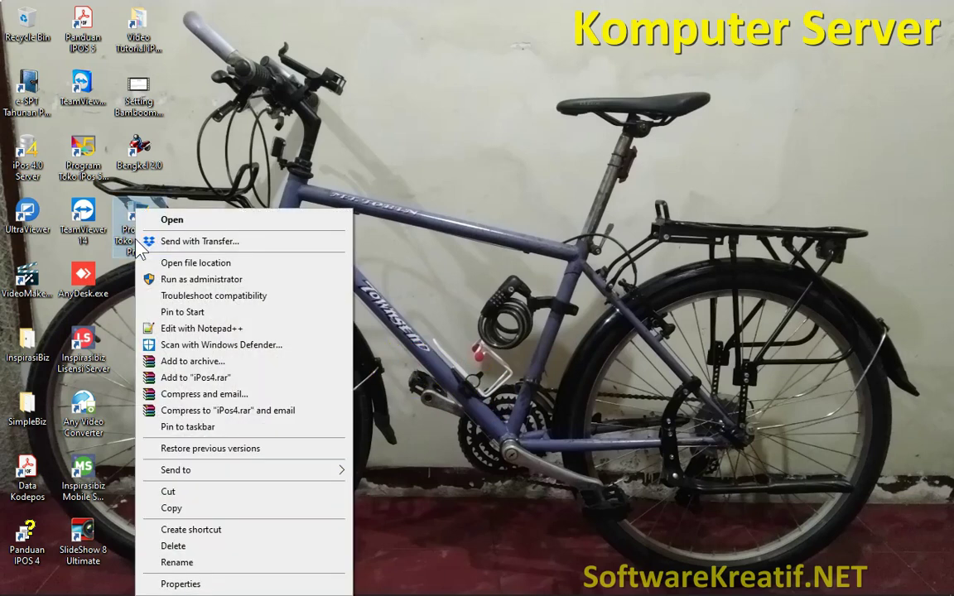
pyautogui.click(197, 220)
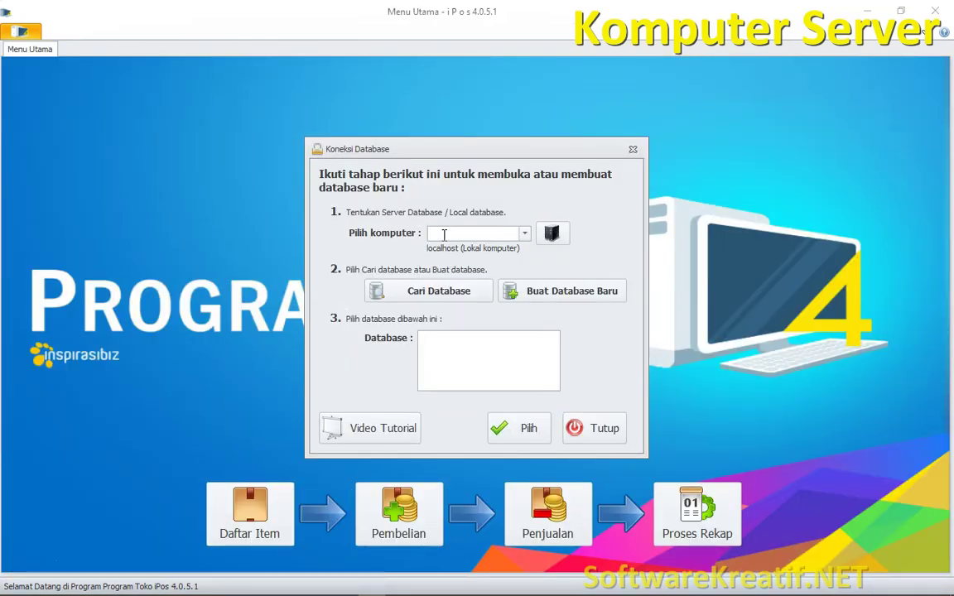
# - Search local databases and connect to TokoSoftware
pyautogui.click(445, 291)
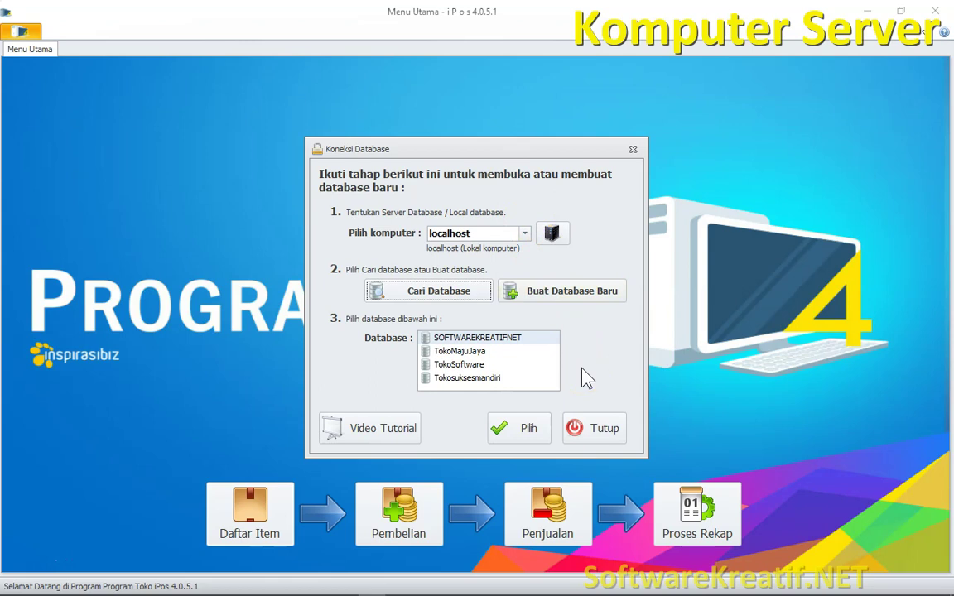
pyautogui.click(475, 370)
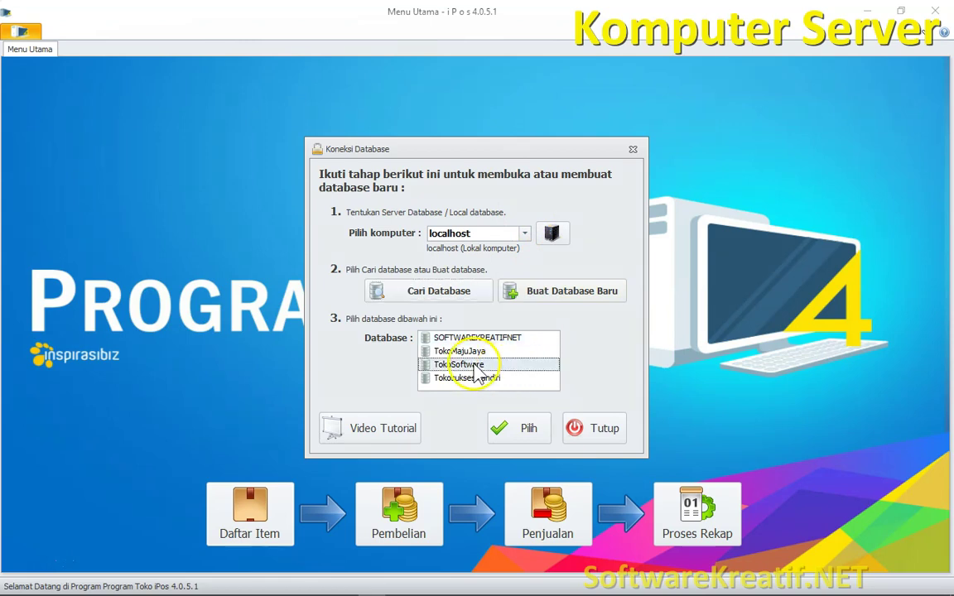
pyautogui.click(519, 433)
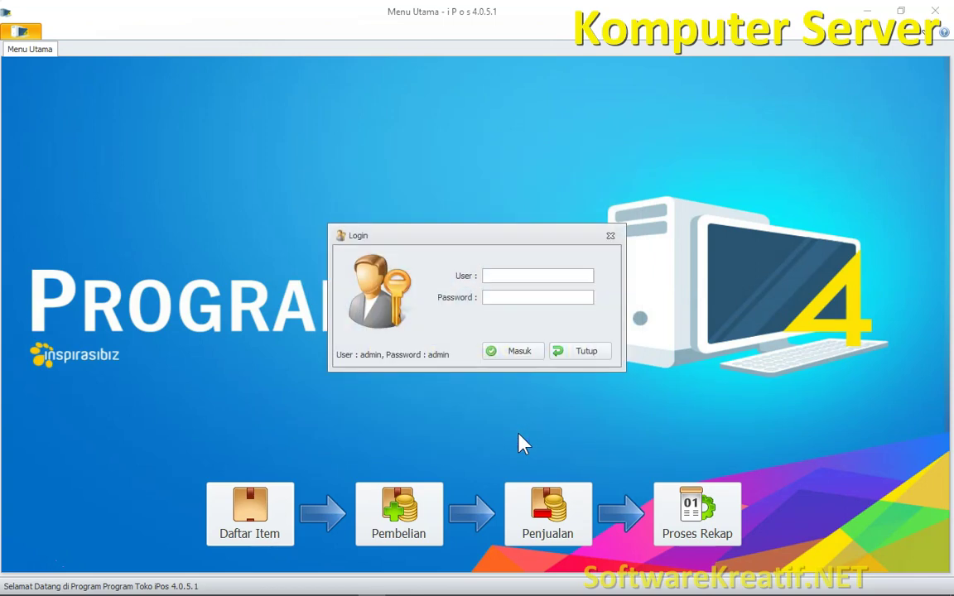
# - Log in as the admin user with its password
pyautogui.write('admin')
pyautogui.press('Tab')
pyautogui.write('admin')
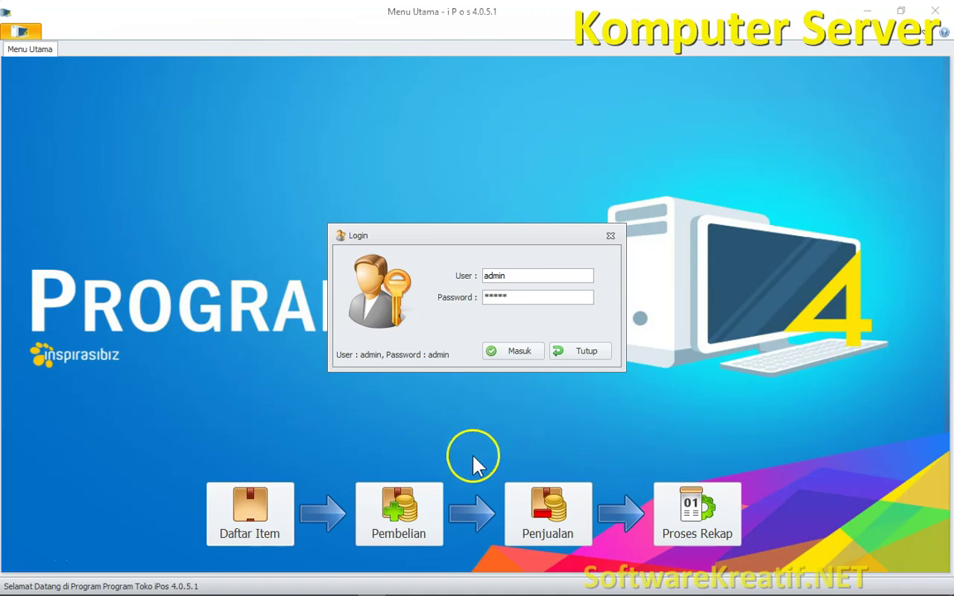
pyautogui.click(511, 355)
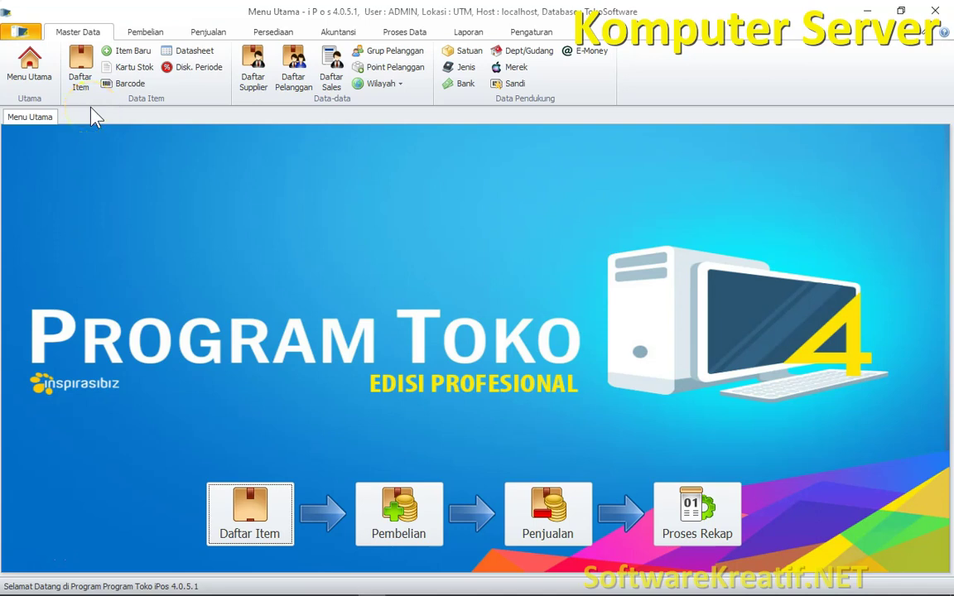
# - Open Daftar Item from the Master Data ribbon
pyautogui.click(76, 82)
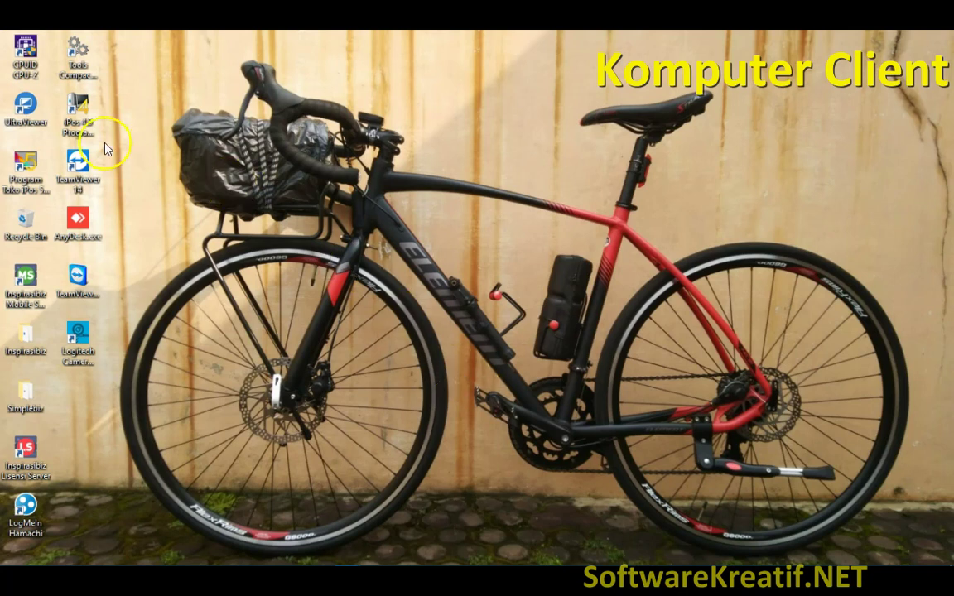
# - Launch iPos 4.0 on the client and open its Data Catatan Server list
pyautogui.click(82, 132)
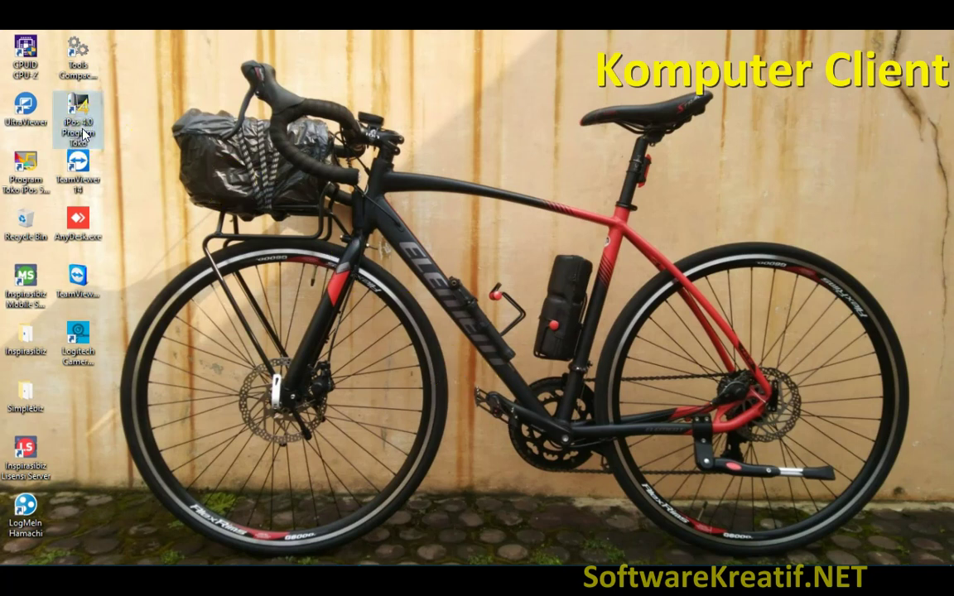
pyautogui.rightClick(82, 130)
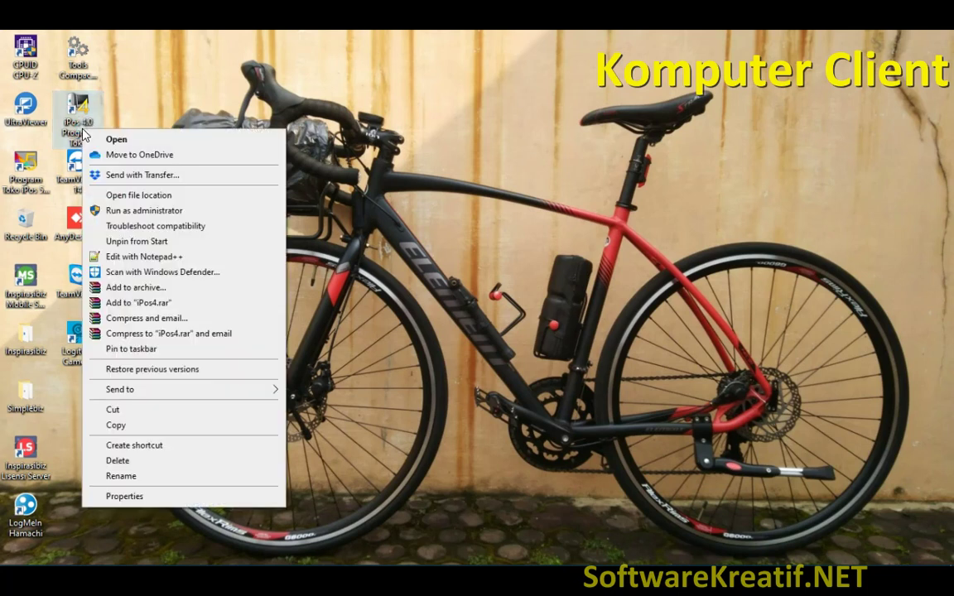
pyautogui.click(116, 140)
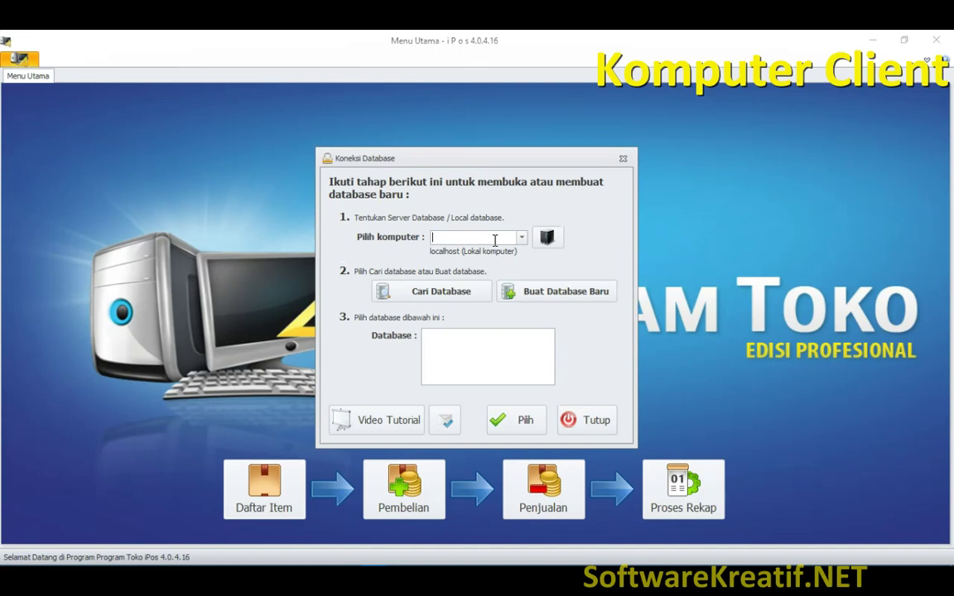
pyautogui.click(509, 239)
pyautogui.click(549, 240)
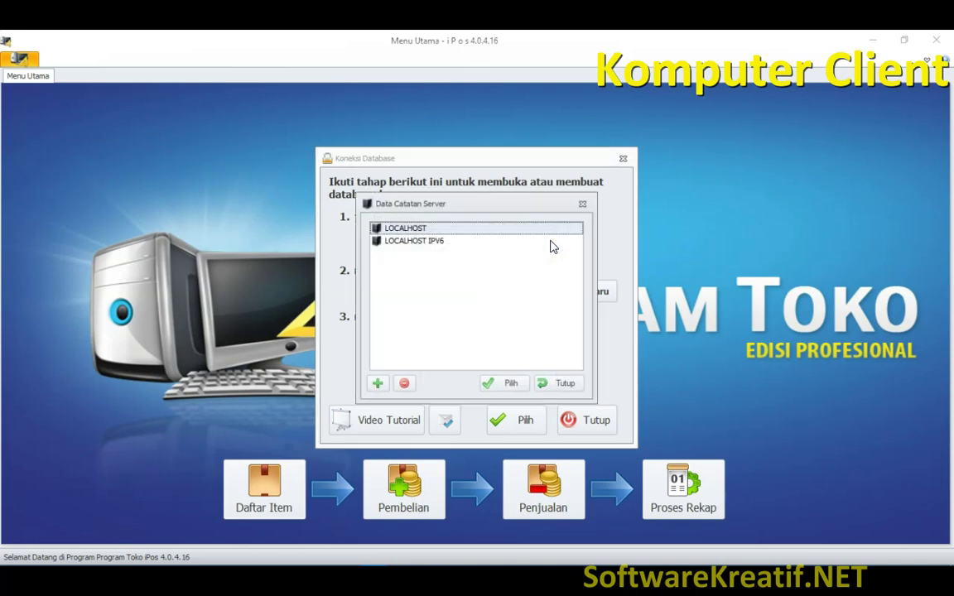
# - Save server 192.168.0.101 as 'SERVER IPOS 4' and select it for the connection
pyautogui.click(377, 384)
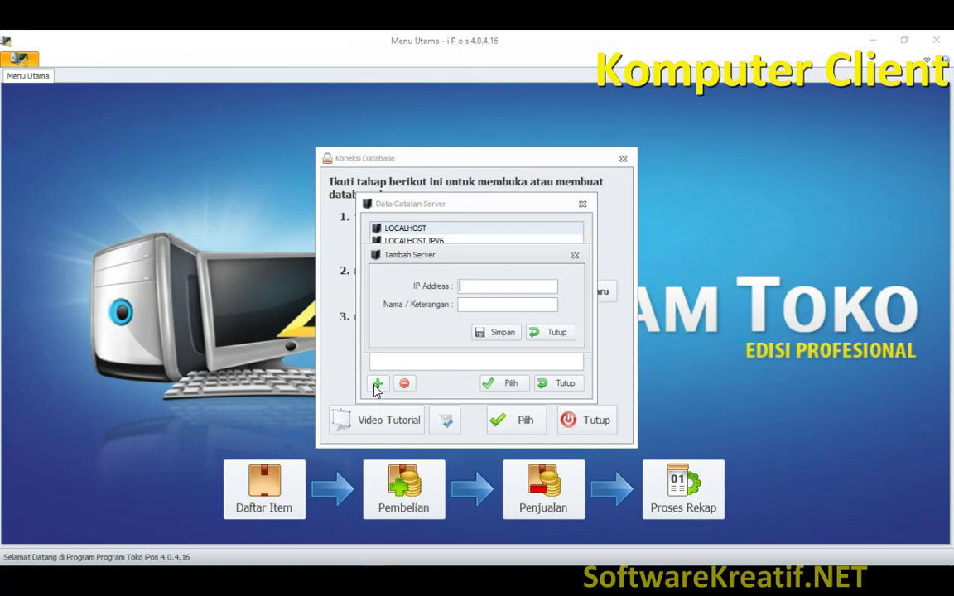
pyautogui.write('192.168.0.101')
pyautogui.click(464, 308)
pyautogui.write('SE')
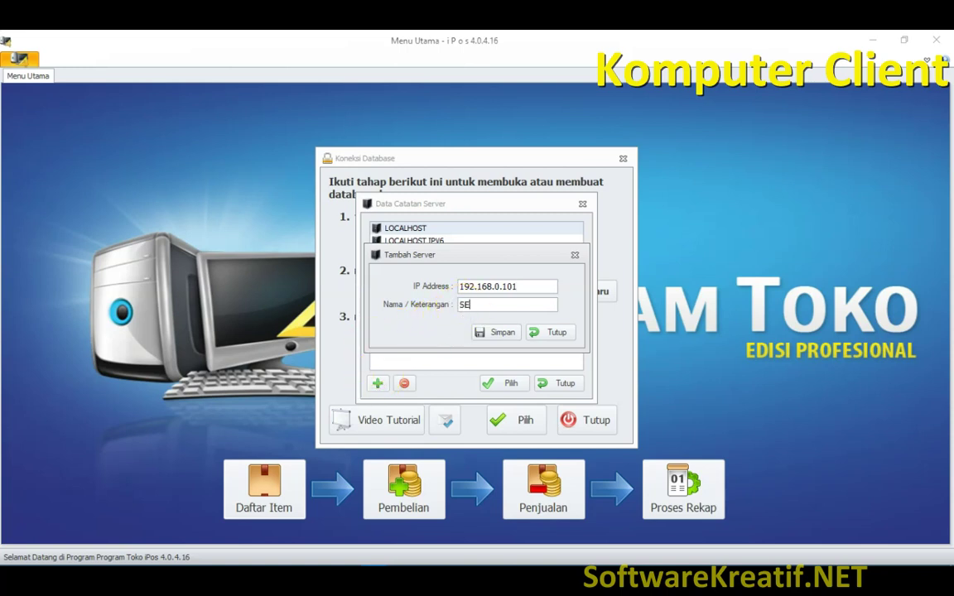
pyautogui.write('RVER IPOS 4')
pyautogui.click(502, 334)
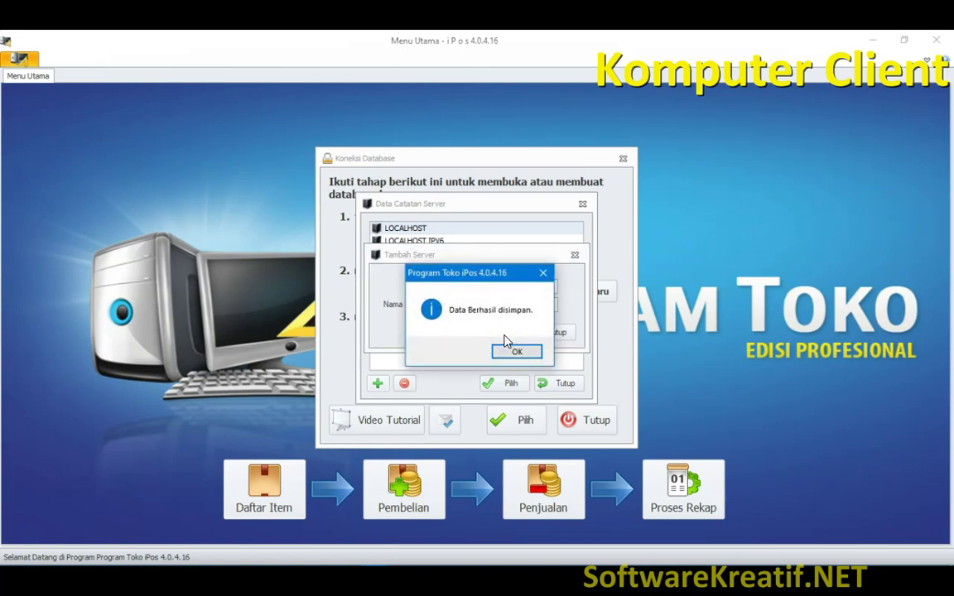
pyautogui.click(512, 358)
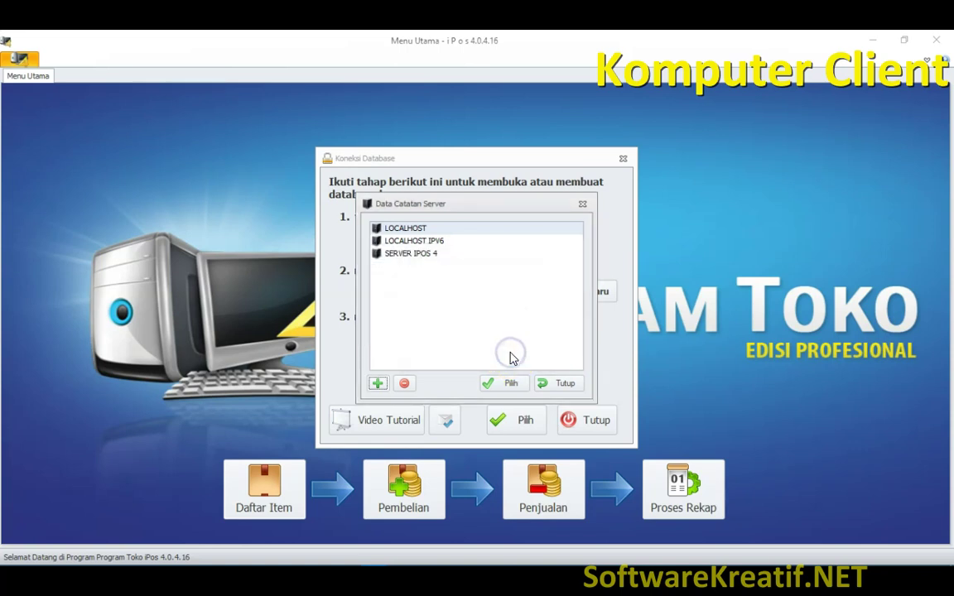
pyautogui.click(425, 256)
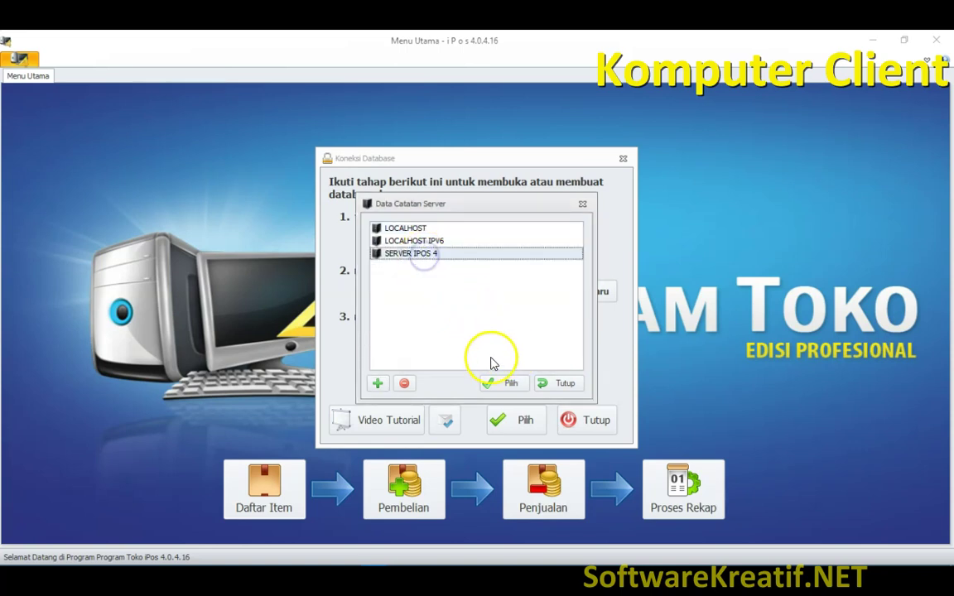
pyautogui.click(500, 388)
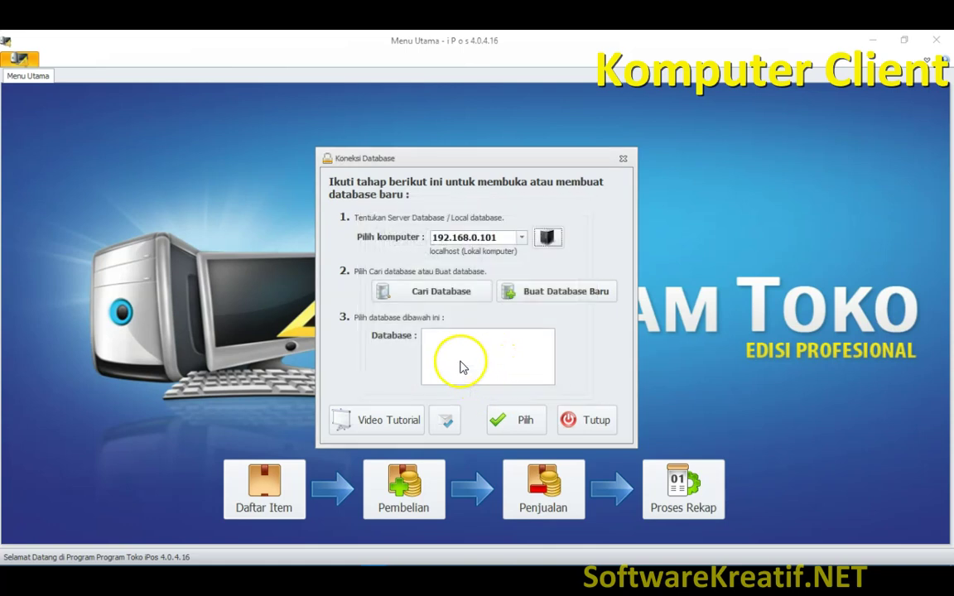
# - Look up the server's databases and connect to TokoSoftware on 192.168.0.101
pyautogui.click(442, 300)
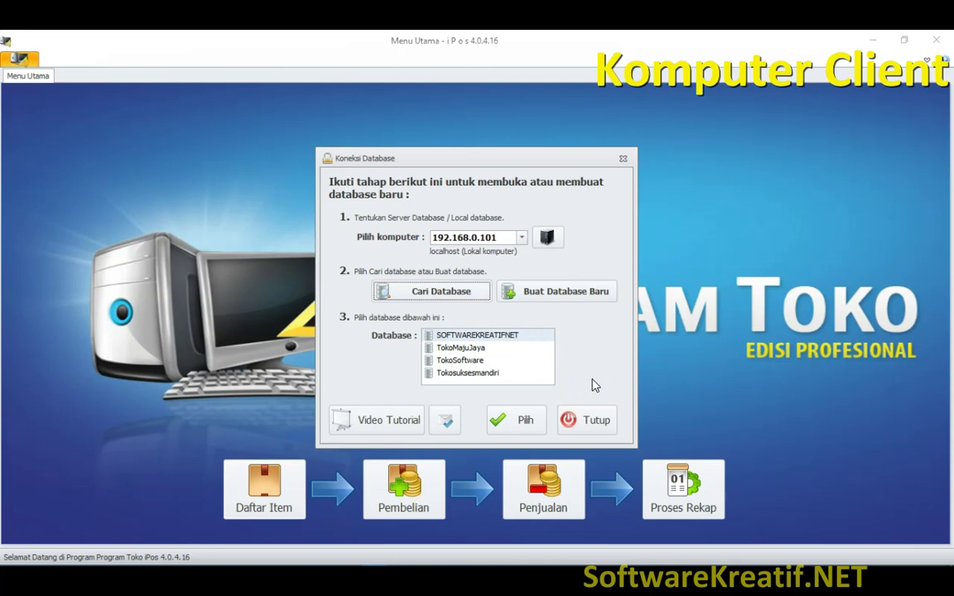
pyautogui.click(465, 364)
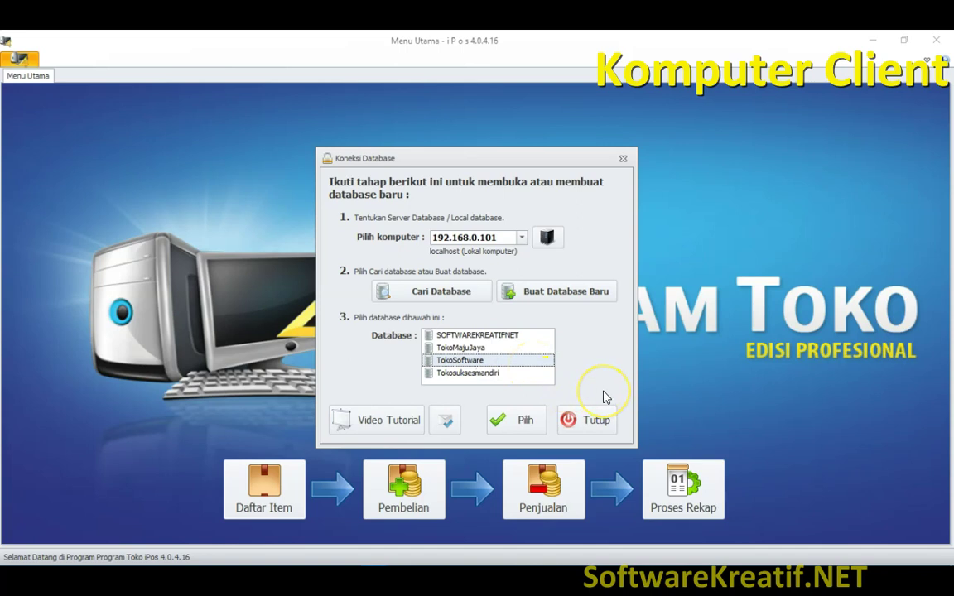
pyautogui.click(506, 427)
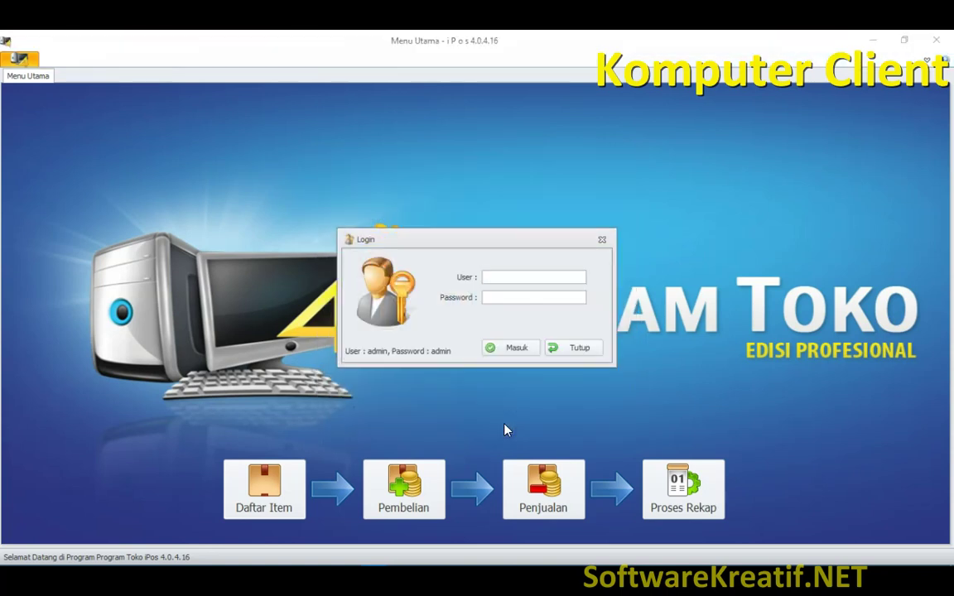
# - Log in with the administrator username and password, then open the server's Daftar Item list
pyautogui.write('admin')
pyautogui.press('Tab')
pyautogui.write('admin')
pyautogui.click(514, 349)
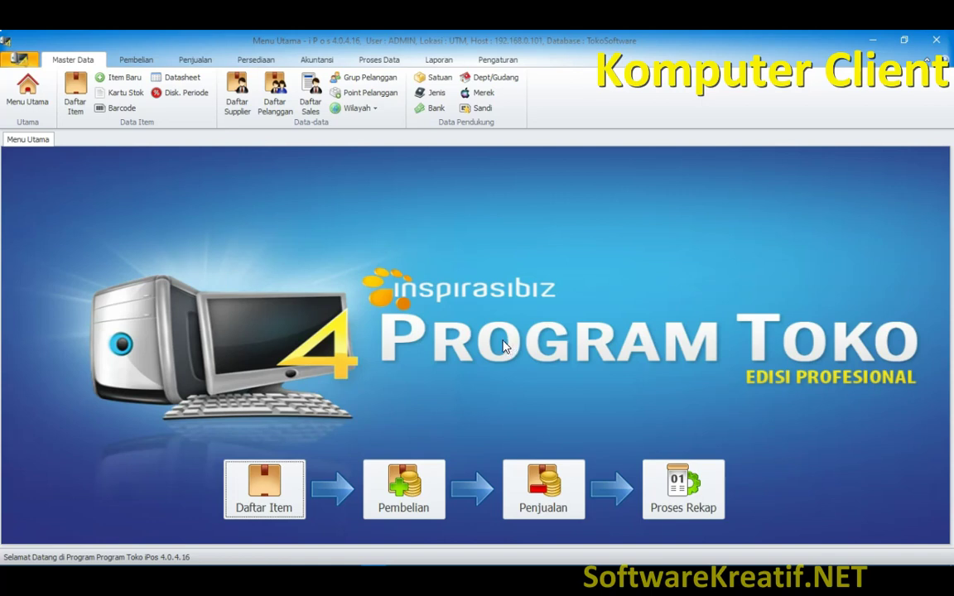
pyautogui.click(75, 110)
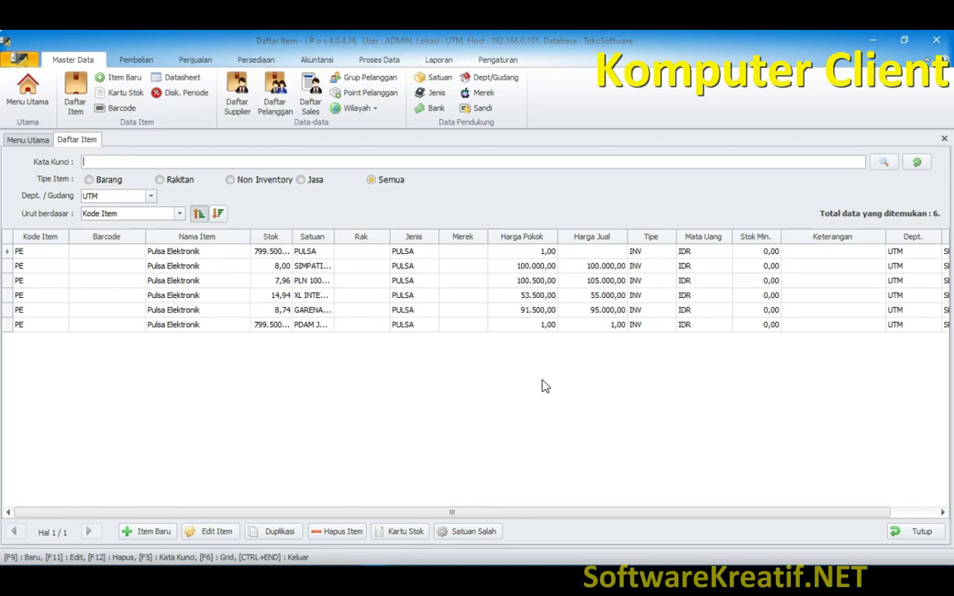
pyautogui.click(548, 385)
pyautogui.click(345, 454)
pyautogui.click(398, 432)
pyautogui.click(400, 435)
pyautogui.click(448, 433)
pyautogui.click(911, 536)
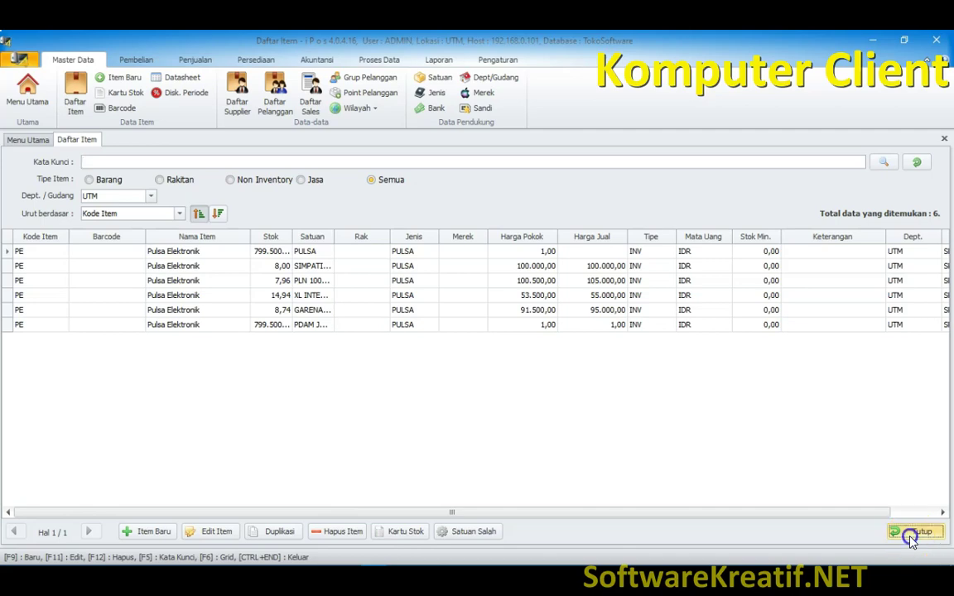